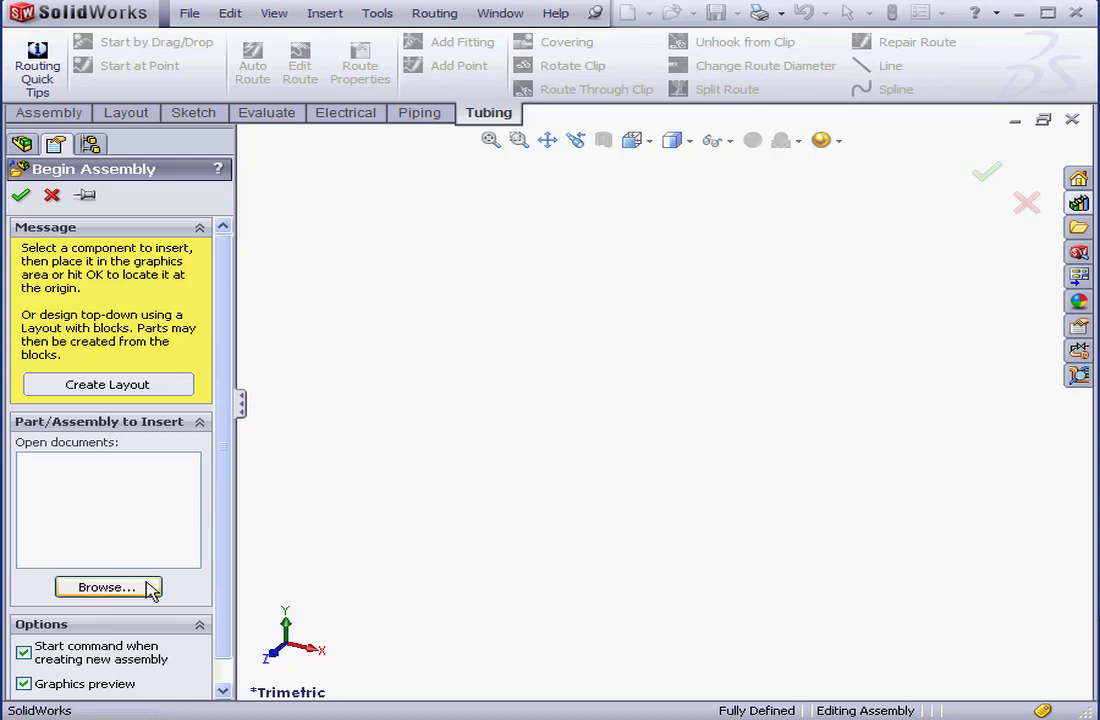
- Insert the part 93.SLDPRT into the new assembly and place it in the graphics area
{"action": "left_click", "coordinate": [107, 587]}
{"action": "left_click", "coordinate": [336, 200]}
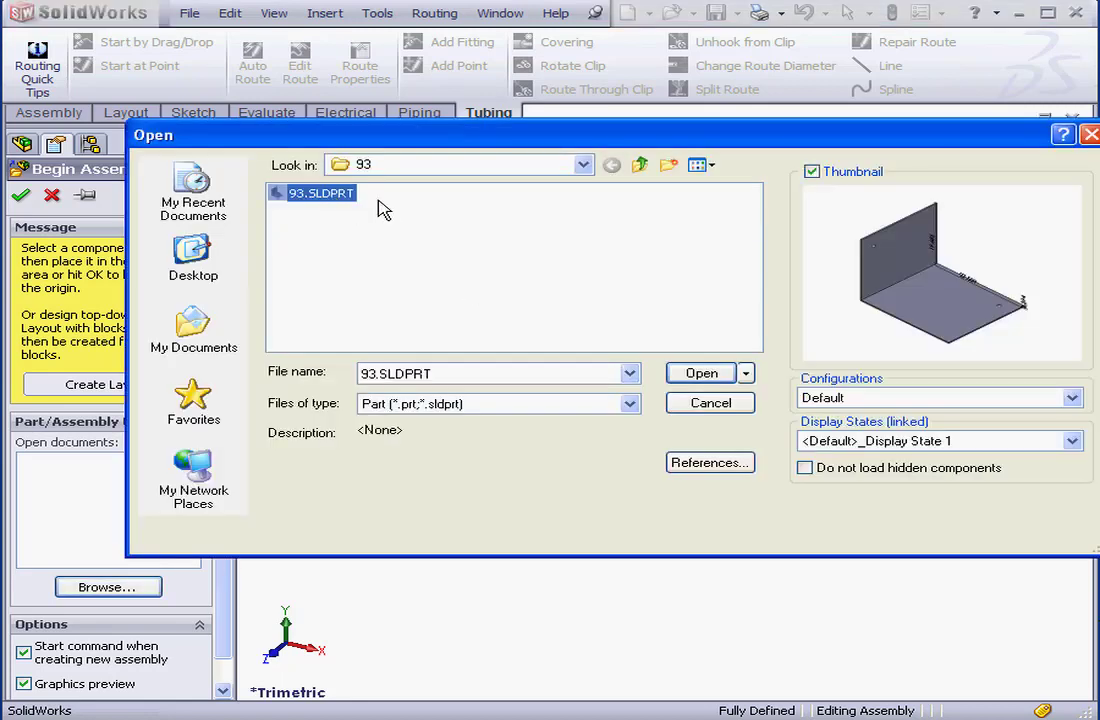
{"action": "left_click", "coordinate": [705, 376]}
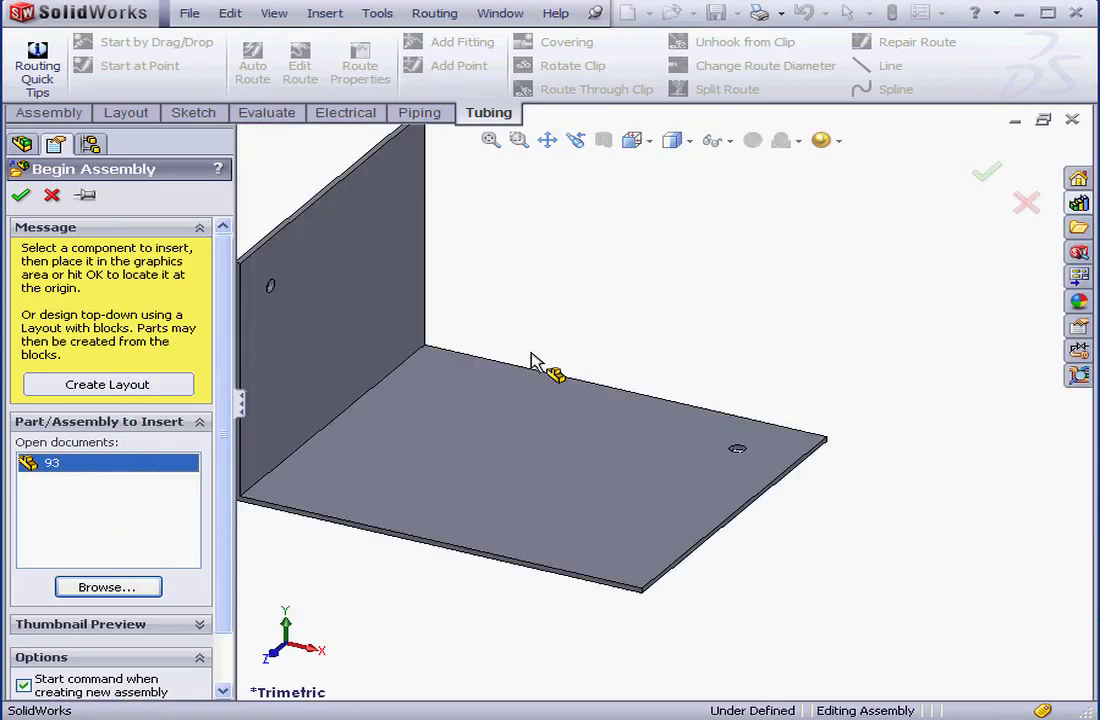
{"action": "left_click", "coordinate": [652, 393]}
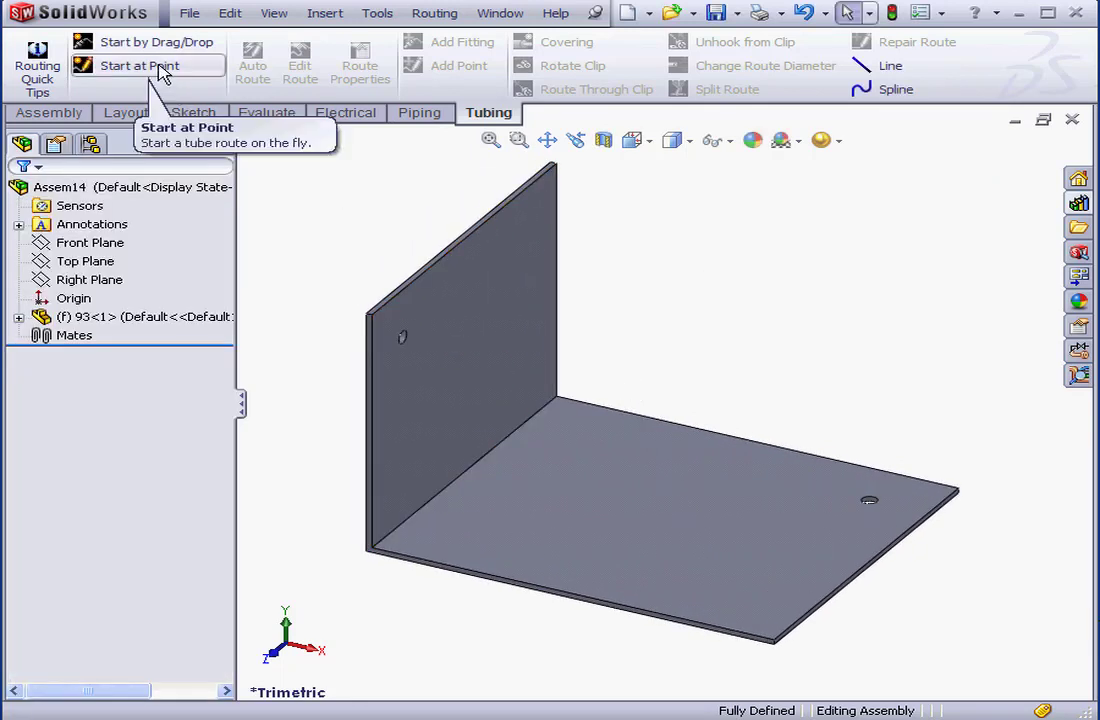
- Sketch a point at the centre of the hole on the horizontal plate's upper face and finish the sketch
{"action": "left_click", "coordinate": [851, 511]}
{"action": "right_click", "coordinate": [851, 510]}
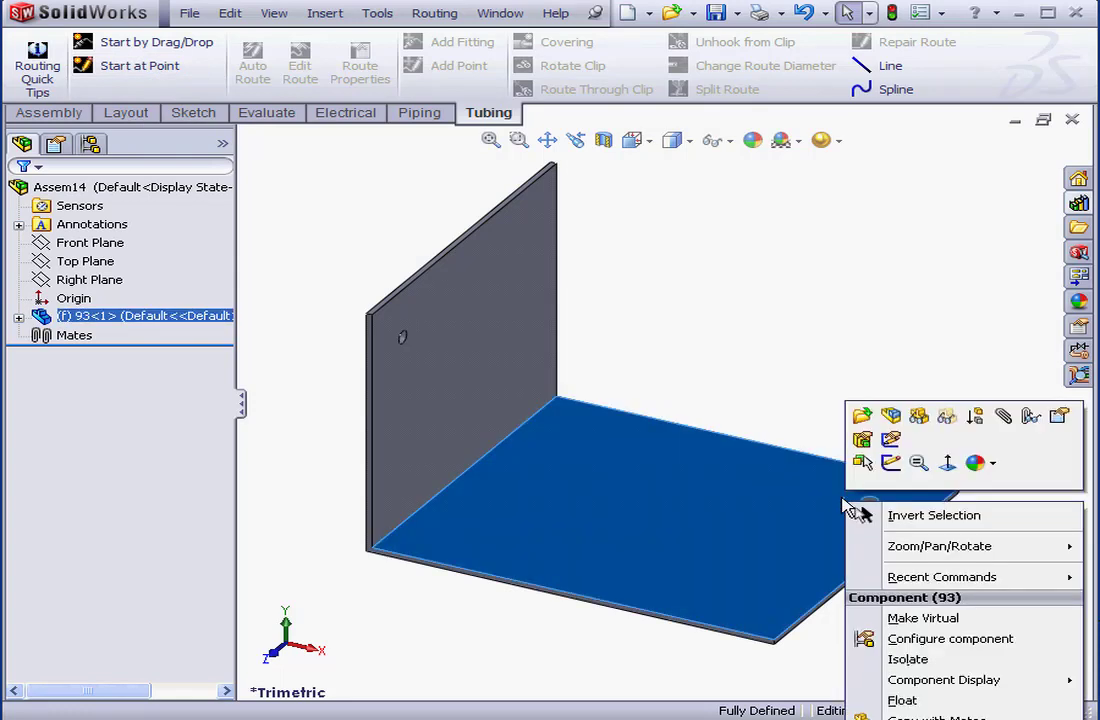
{"action": "left_click", "coordinate": [890, 461]}
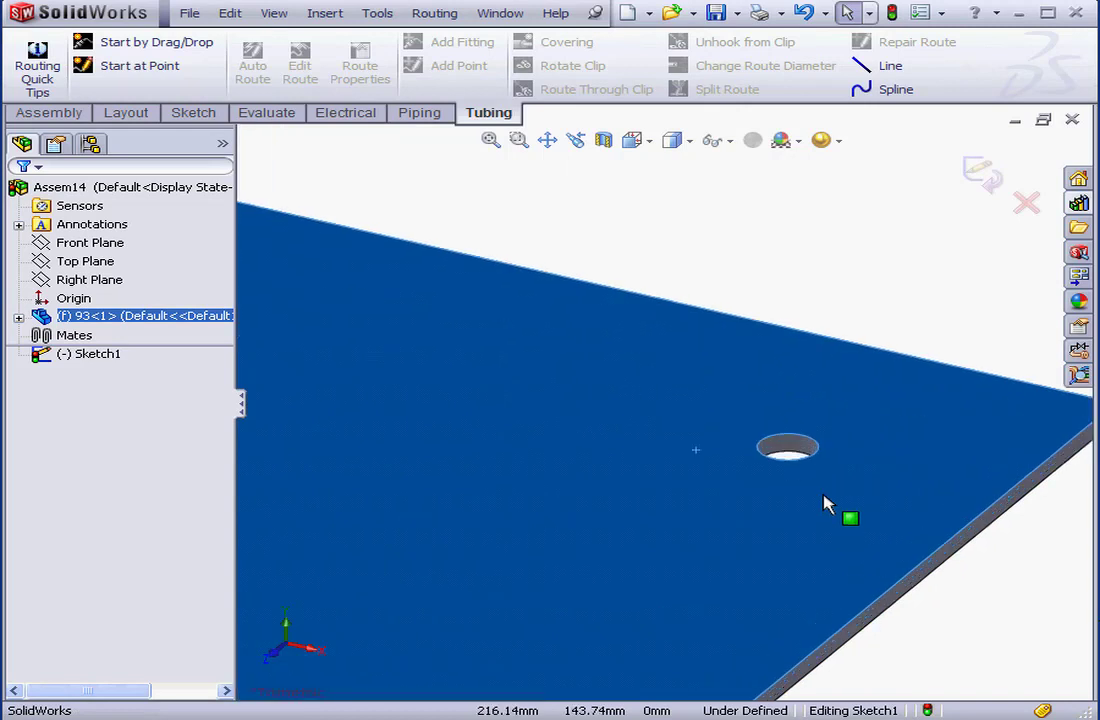
{"action": "left_click", "coordinate": [209, 118]}
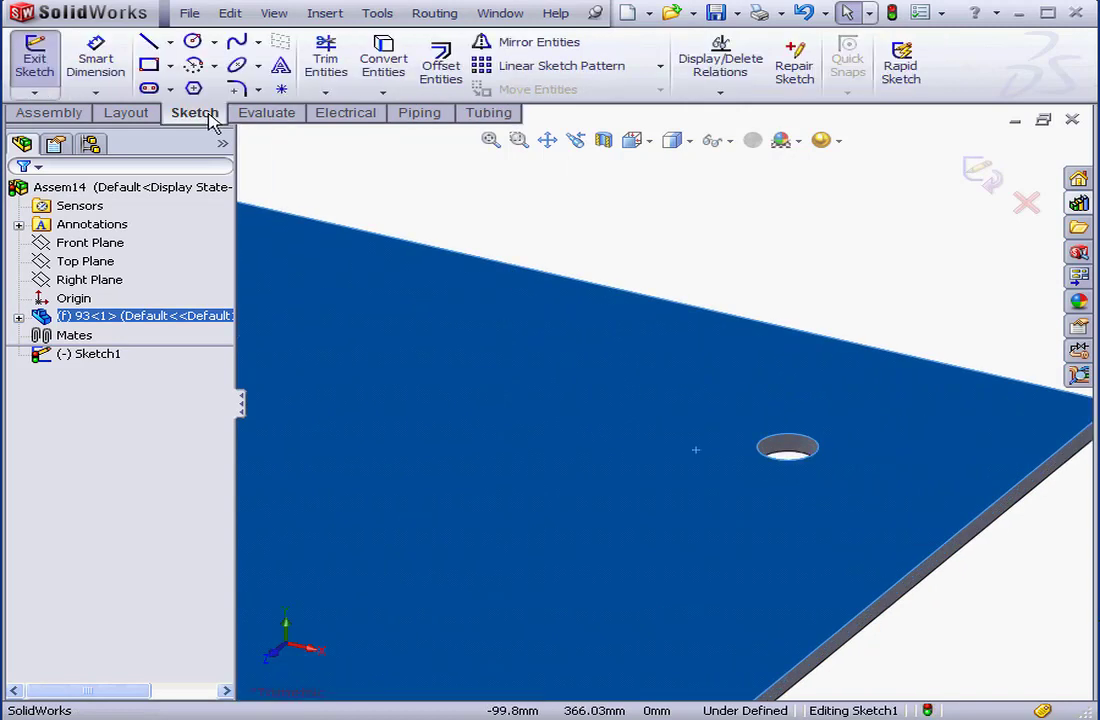
{"action": "left_click", "coordinate": [281, 89]}
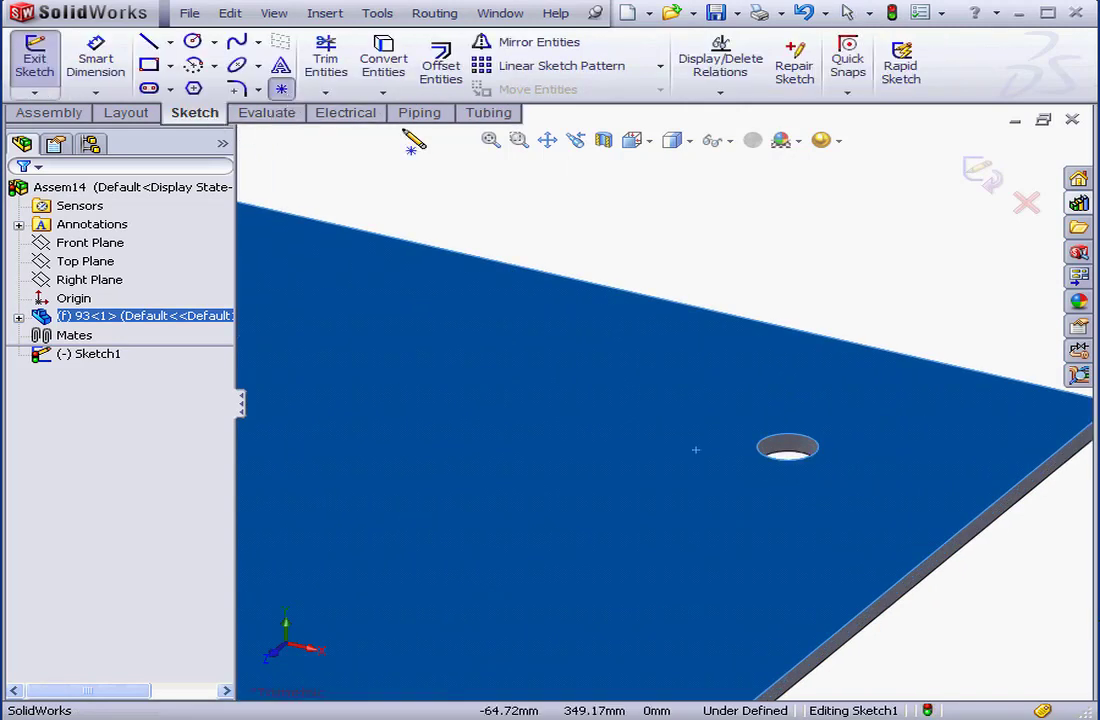
{"action": "left_click", "coordinate": [789, 448]}
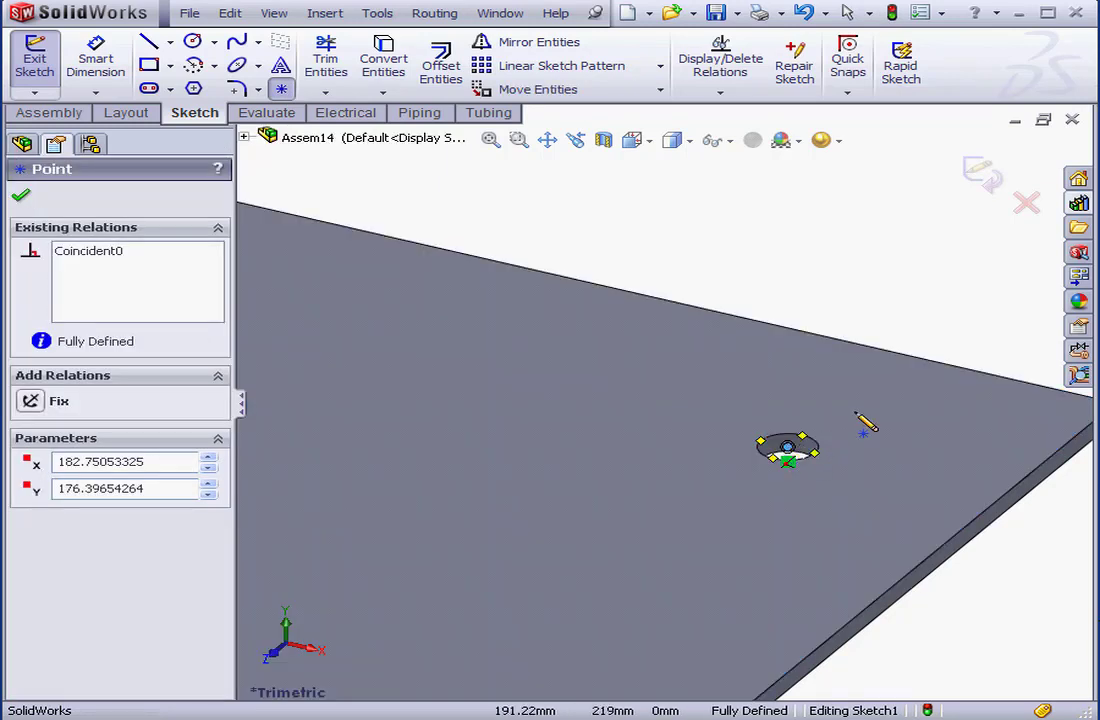
{"action": "left_click", "coordinate": [980, 172]}
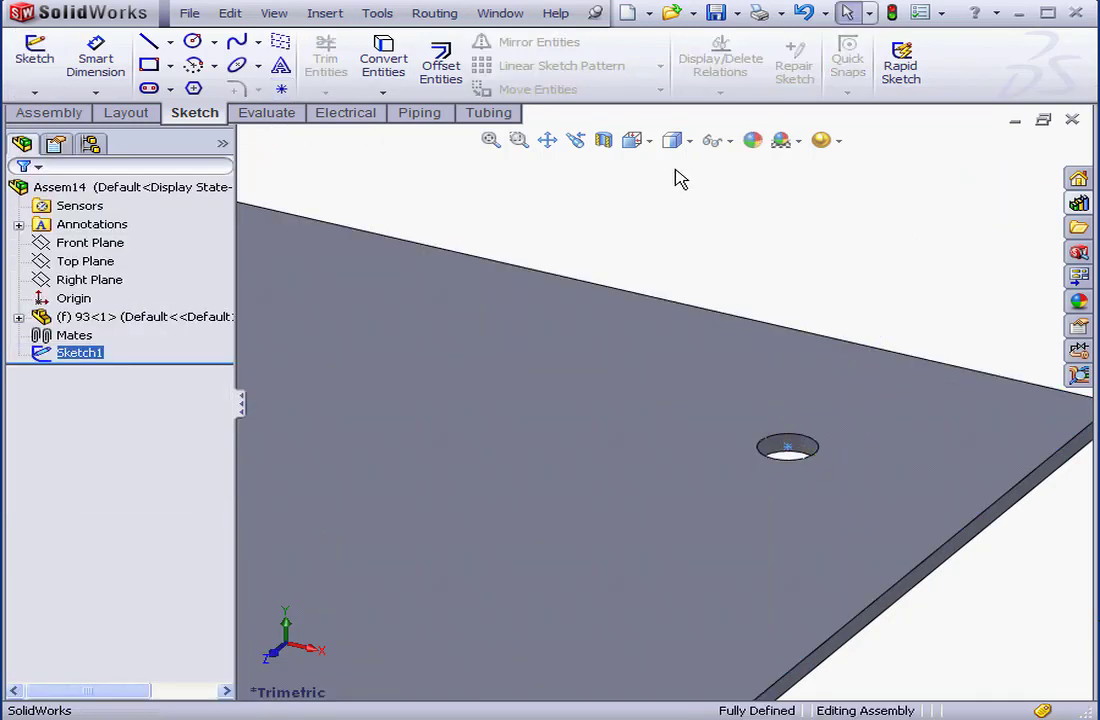
- Set the assembly document's unit system to IPS (inch, pound, second)
{"action": "left_click", "coordinate": [650, 142]}
{"action": "left_click", "coordinate": [690, 165]}
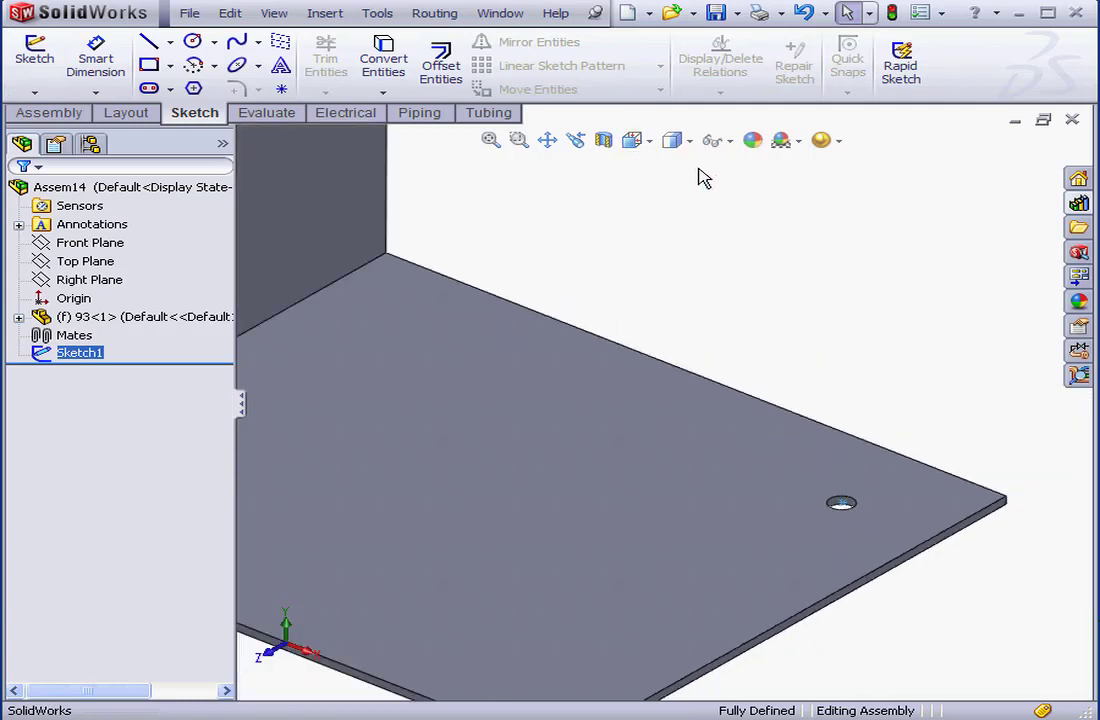
{"action": "left_click", "coordinate": [941, 13]}
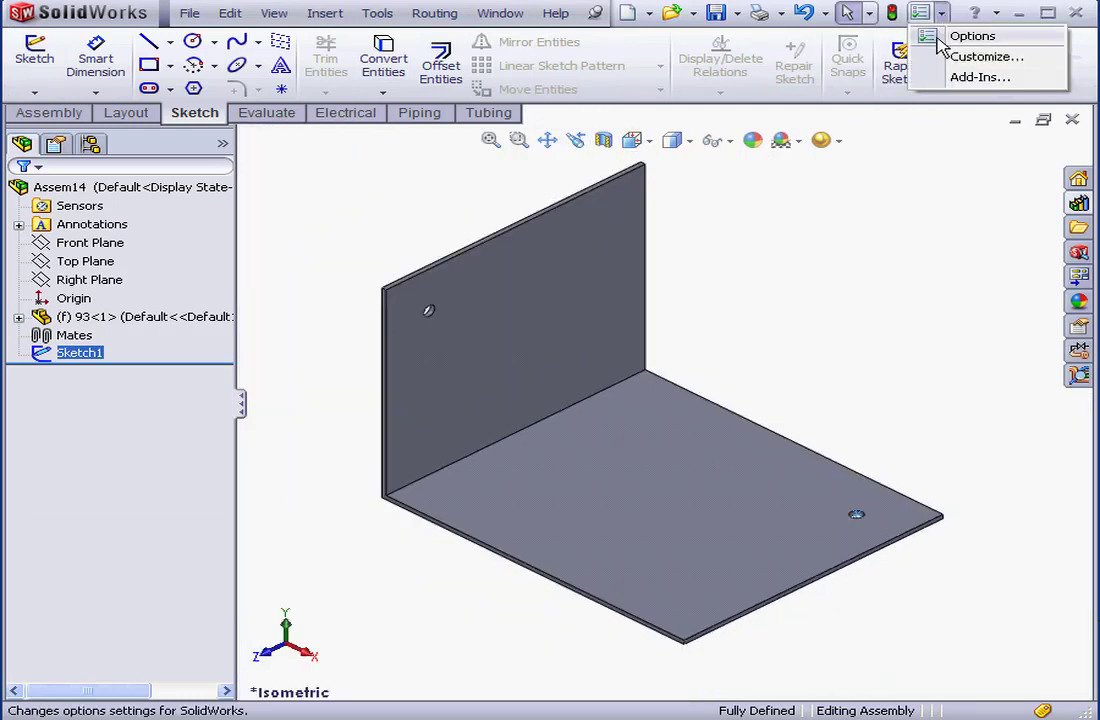
{"action": "left_click", "coordinate": [945, 38]}
{"action": "left_click", "coordinate": [250, 40]}
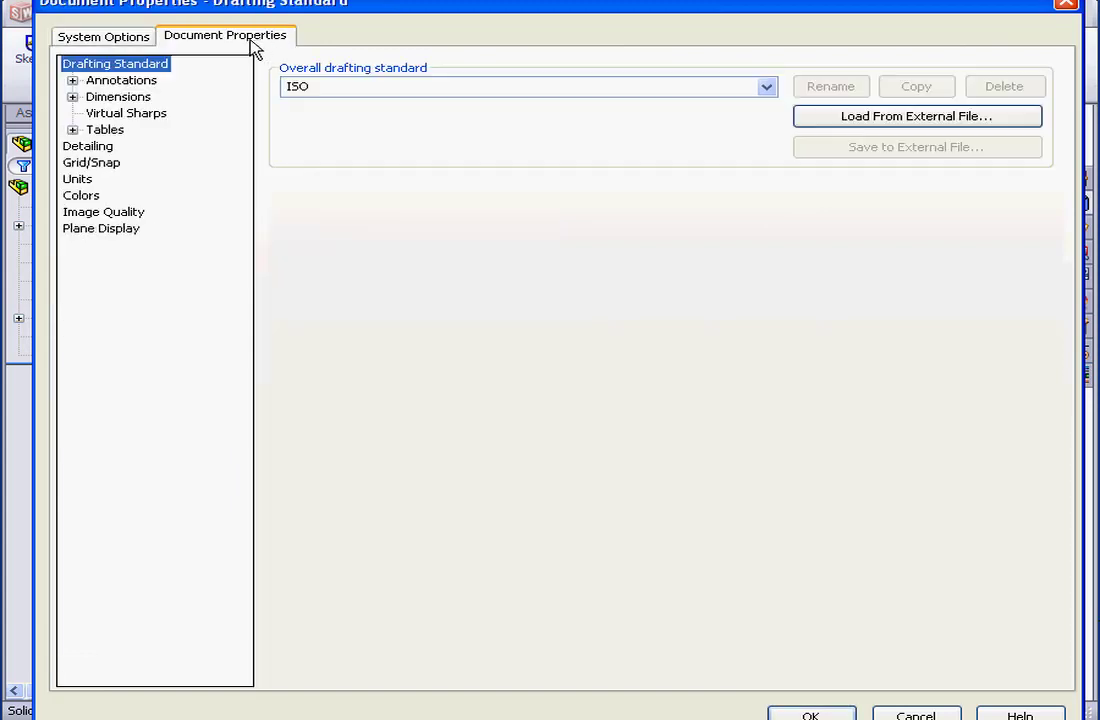
{"action": "left_click", "coordinate": [79, 178]}
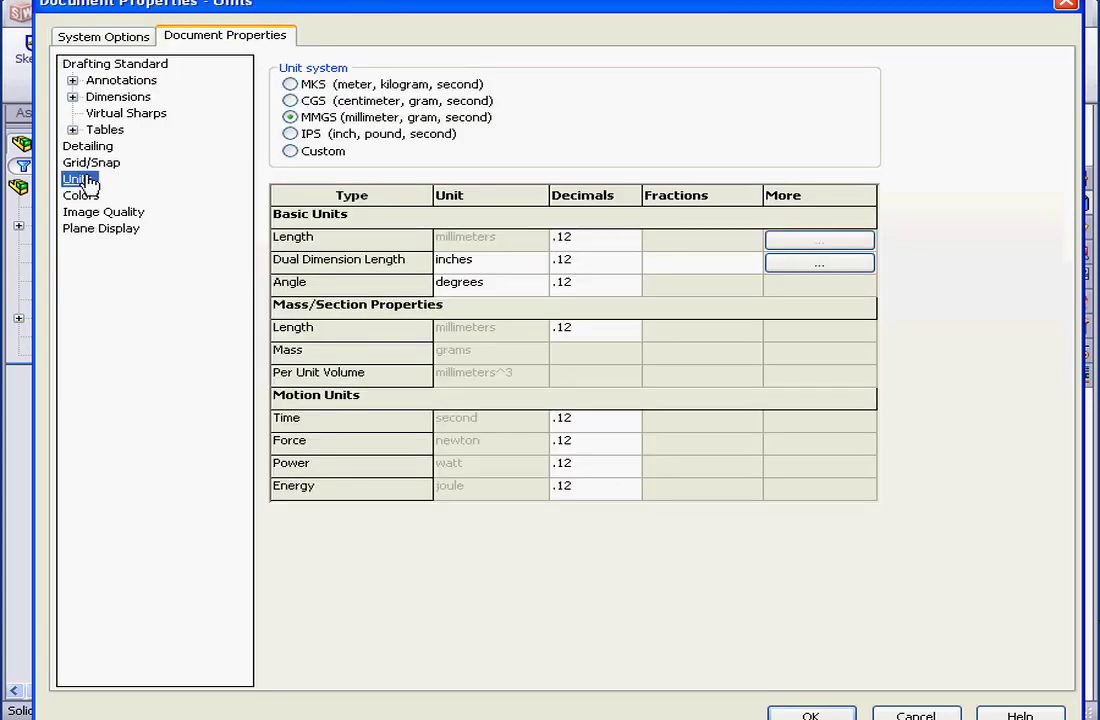
{"action": "left_click", "coordinate": [290, 134]}
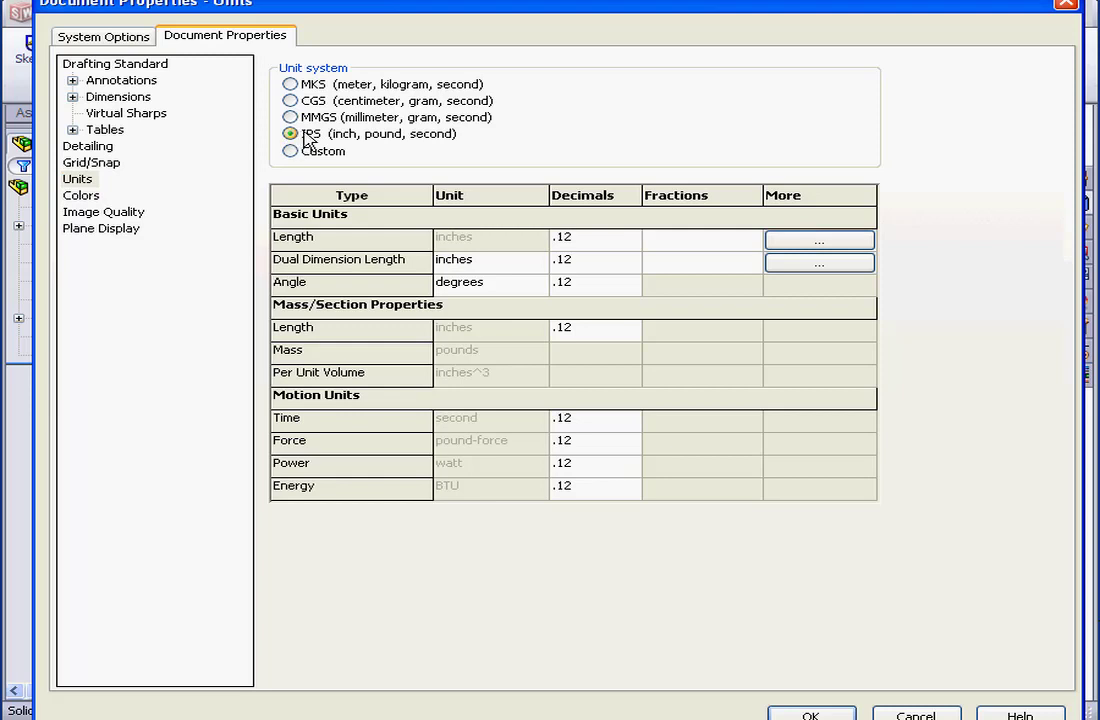
{"action": "left_click", "coordinate": [812, 714]}
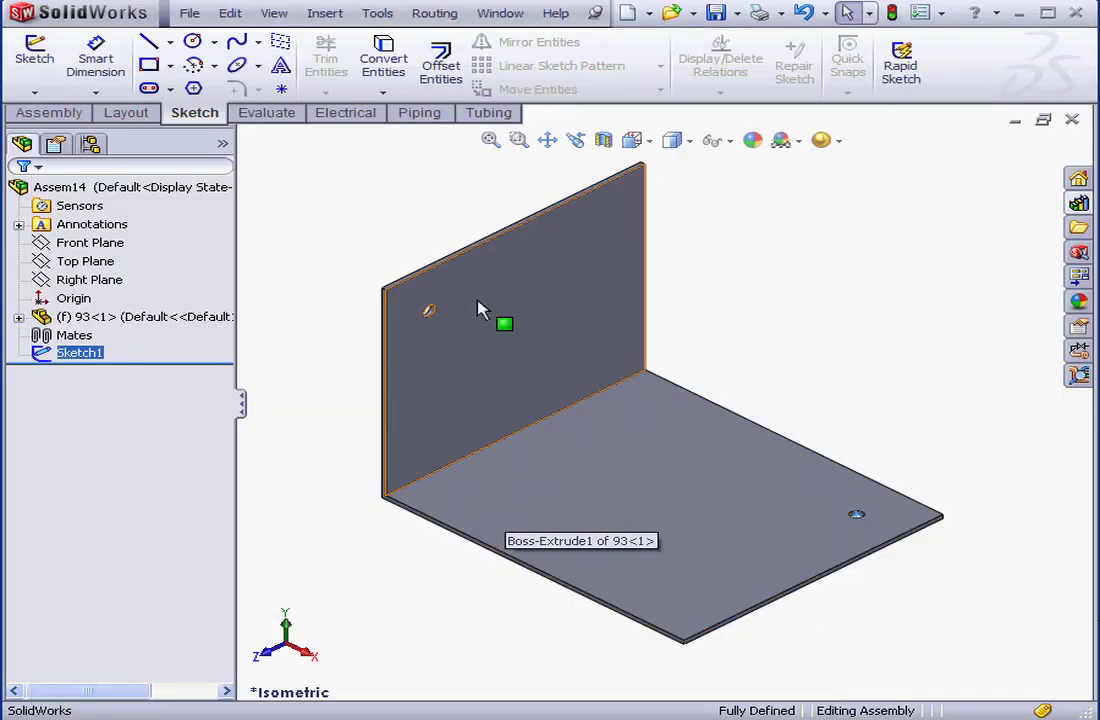
- Start a tube route with Start at Point and save the assembly as 93
{"action": "left_click", "coordinate": [497, 116]}
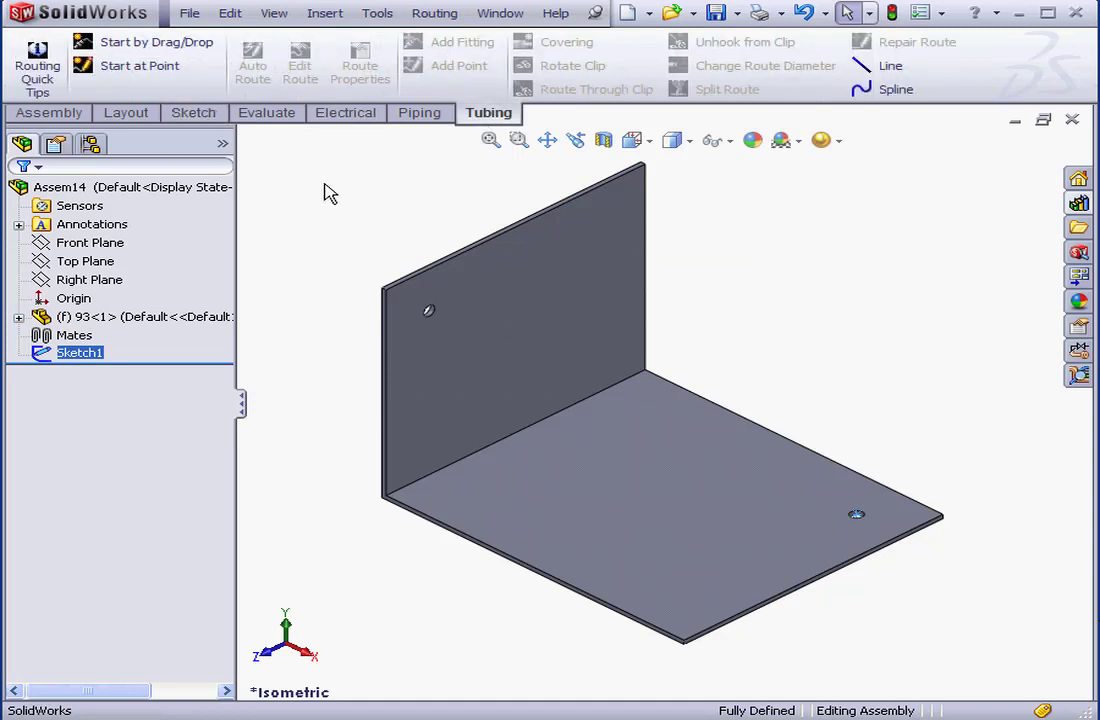
{"action": "left_click", "coordinate": [140, 70]}
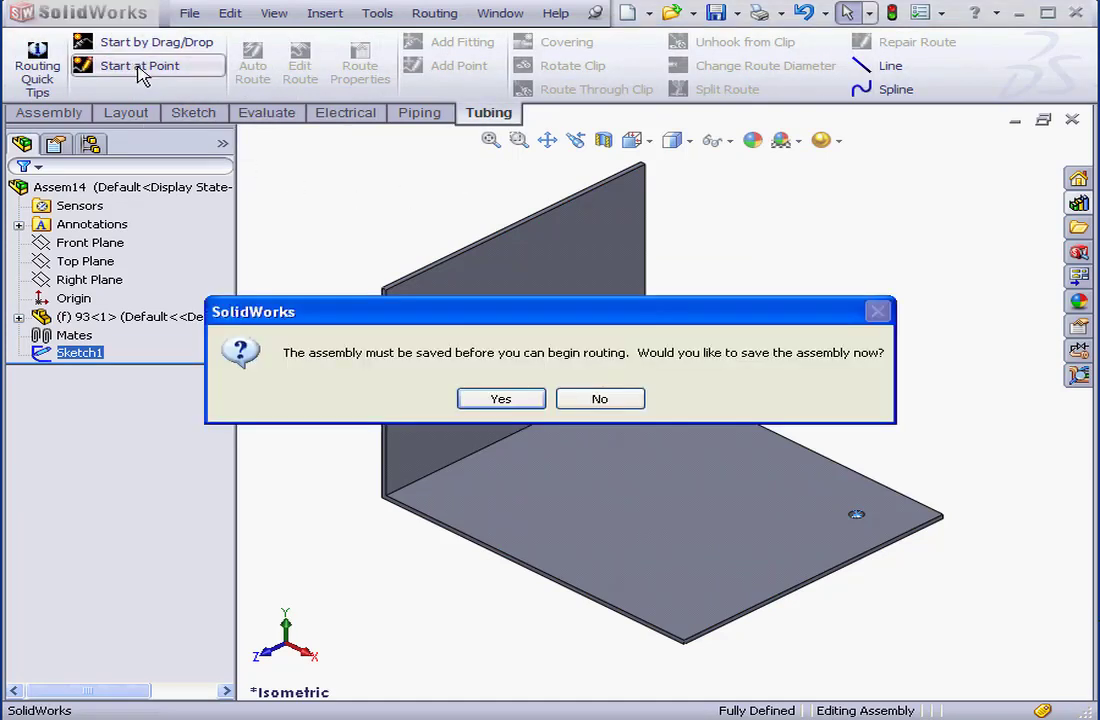
{"action": "left_click", "coordinate": [498, 399]}
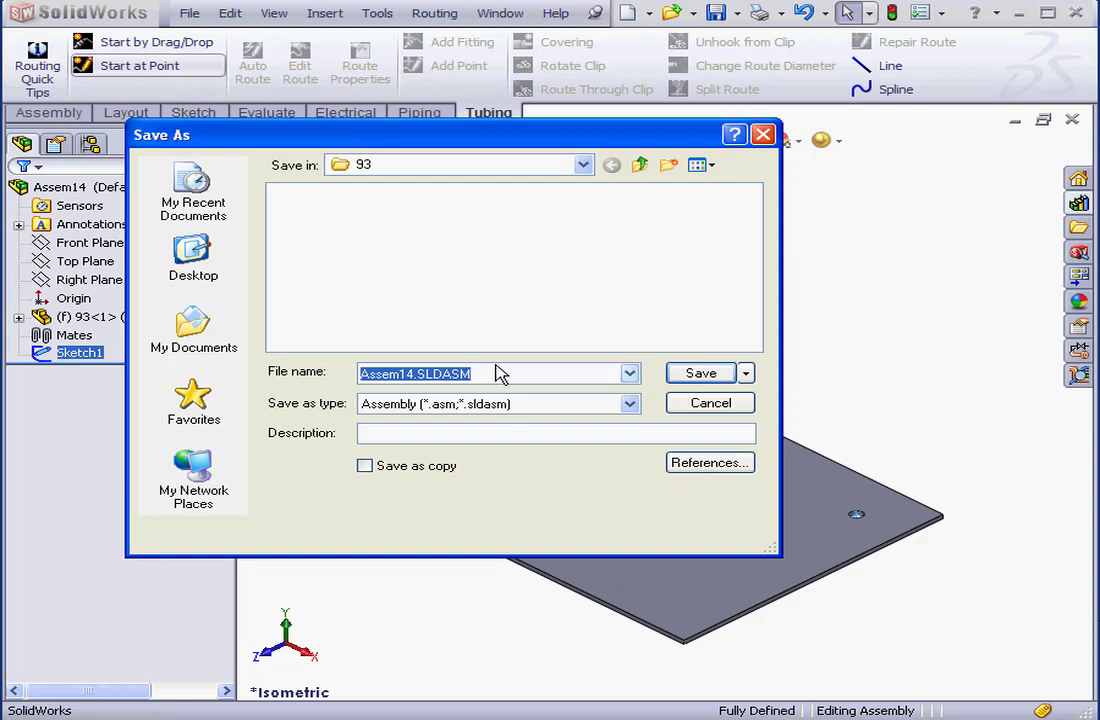
{"action": "type", "text": "93"}
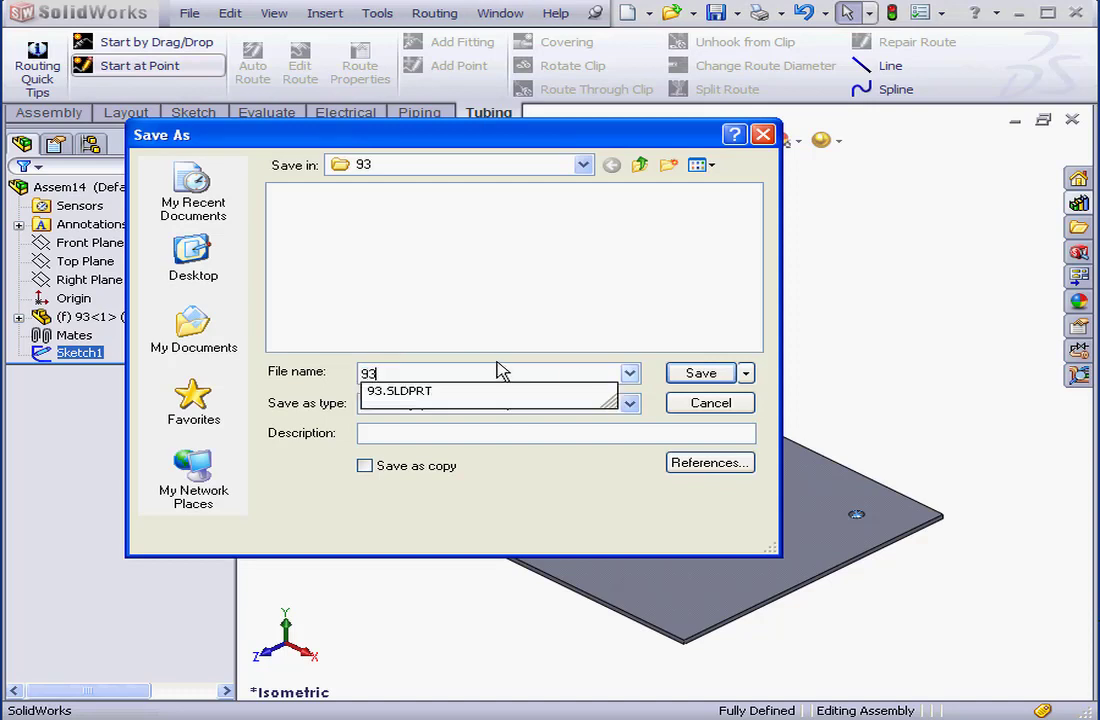
{"action": "left_click", "coordinate": [702, 373]}
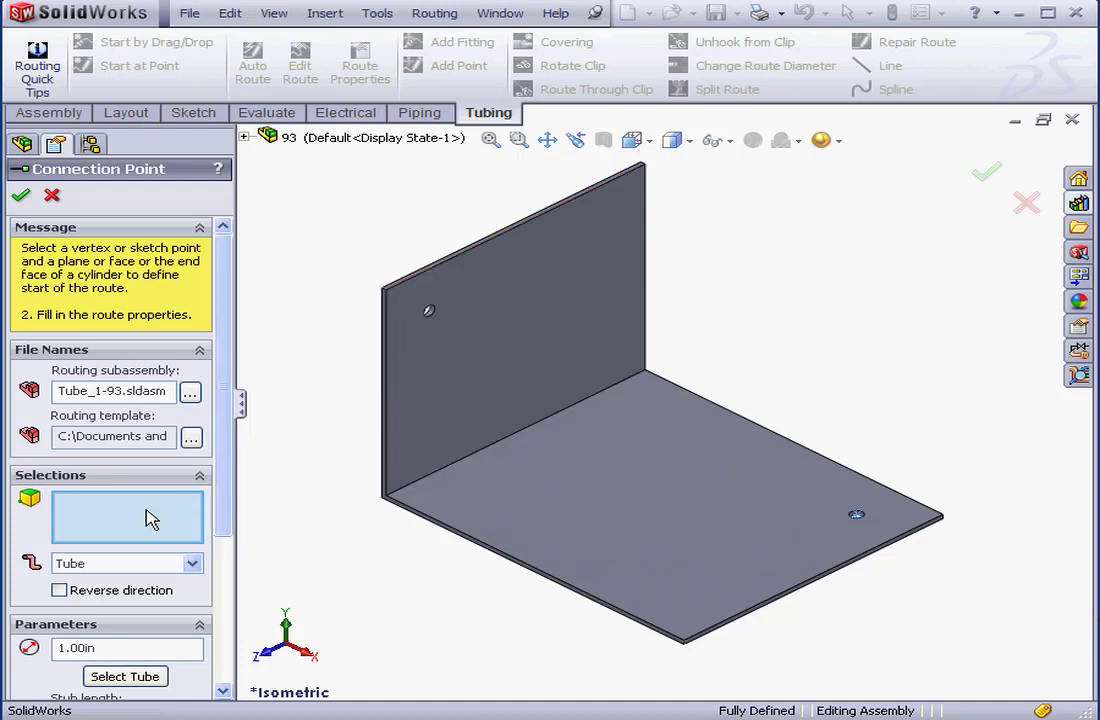
- Define the connection point with the horizontal plate's upper face and the sketch point in its hole, using the Tube route type
{"action": "left_click", "coordinate": [833, 502]}
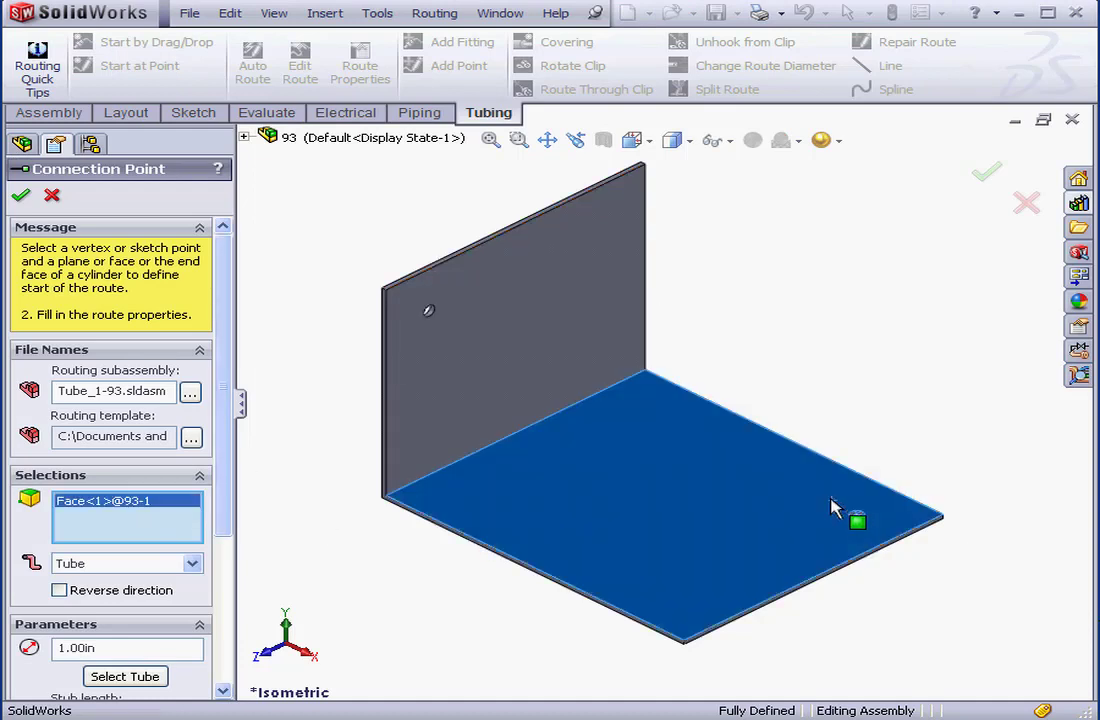
{"action": "left_click", "coordinate": [857, 515]}
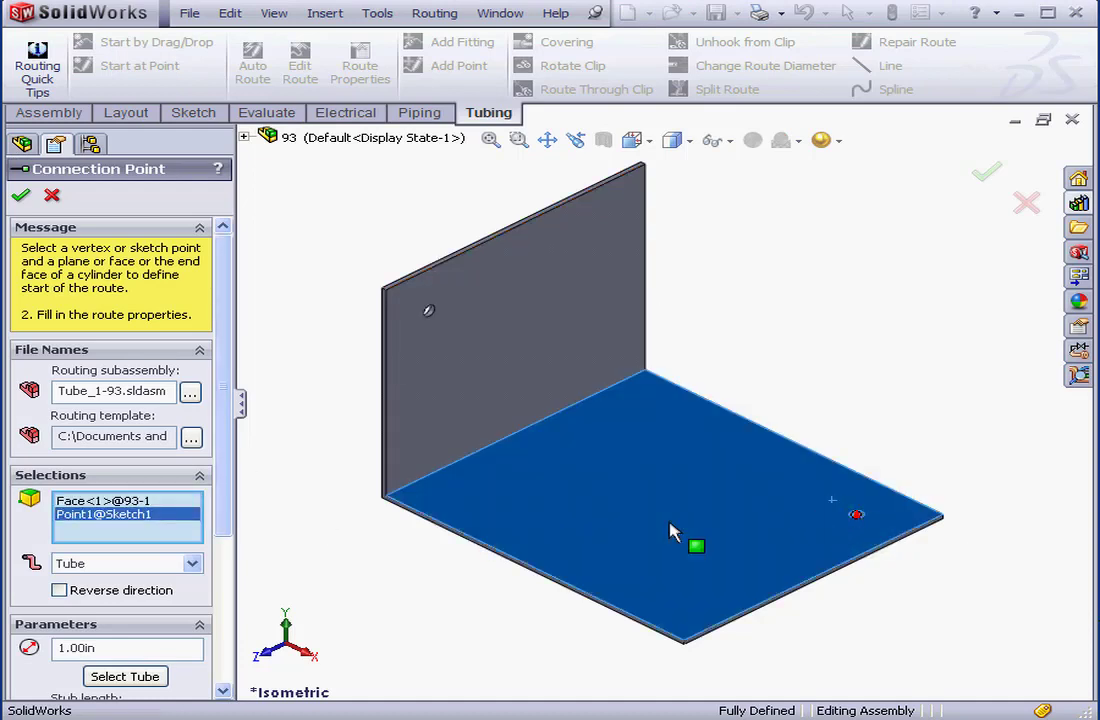
{"action": "scroll", "coordinate": [869, 530], "scroll_direction": "down", "scroll_amount": 3}
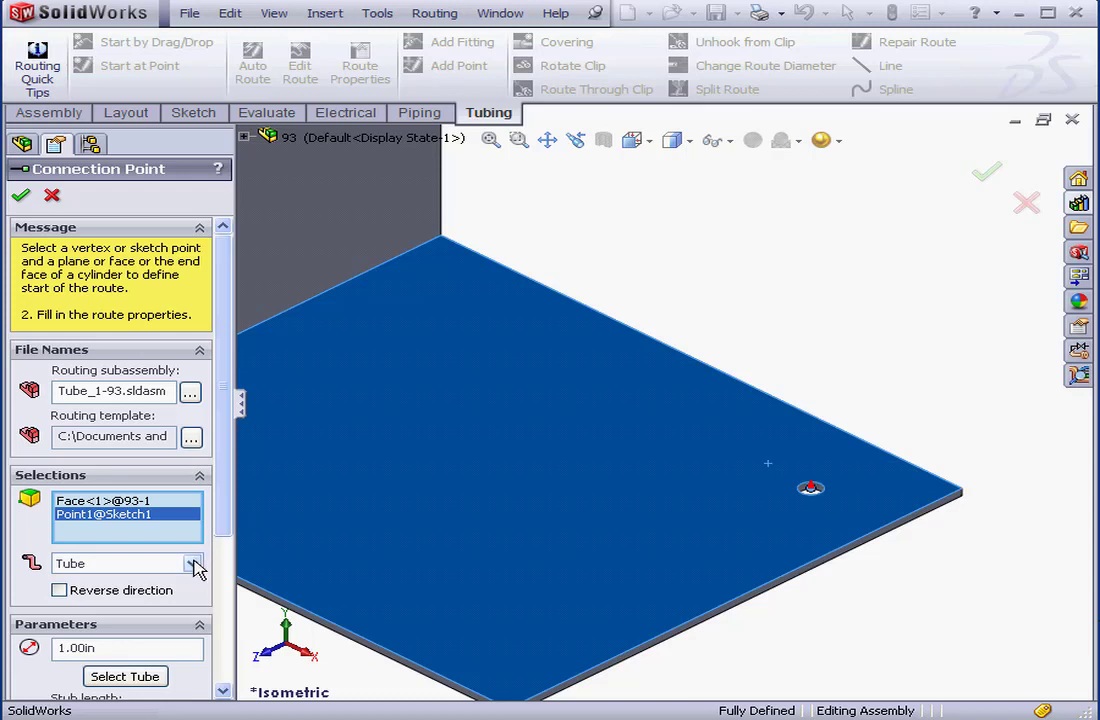
{"action": "left_click", "coordinate": [191, 565]}
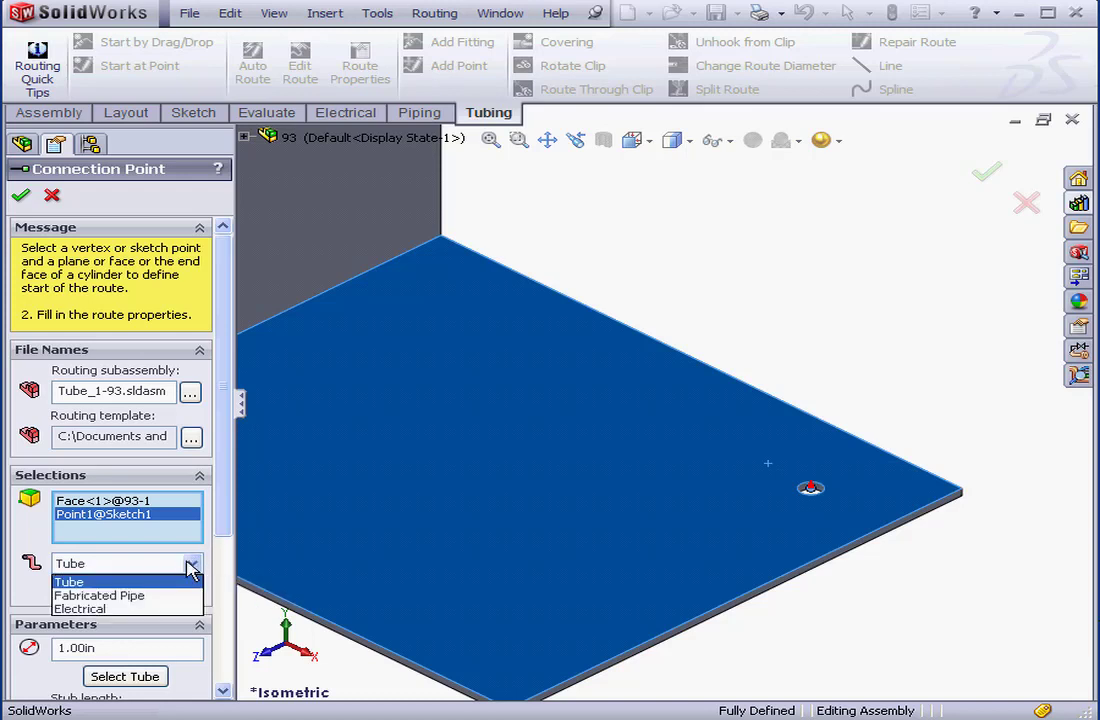
{"action": "left_click", "coordinate": [80, 583]}
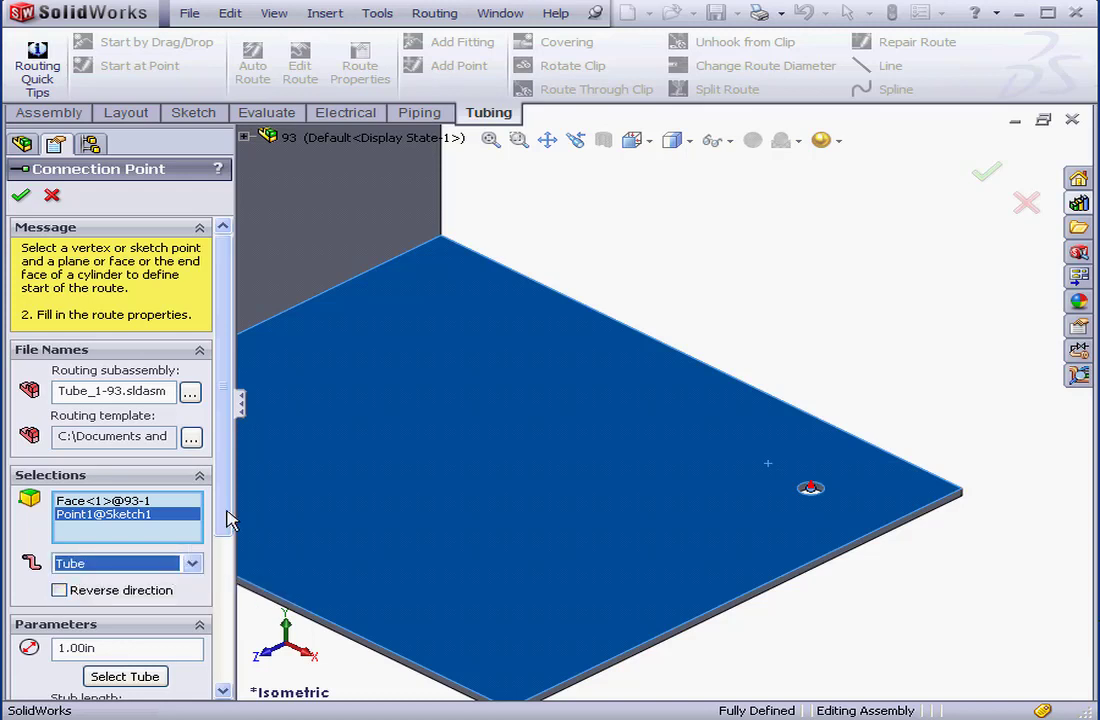
- Create the connection point with a 1 in stub length, 0 minimum straight length and an end length adjustment of 5
{"action": "left_click_drag", "start_coordinate": [226, 508], "coordinate": [226, 578]}
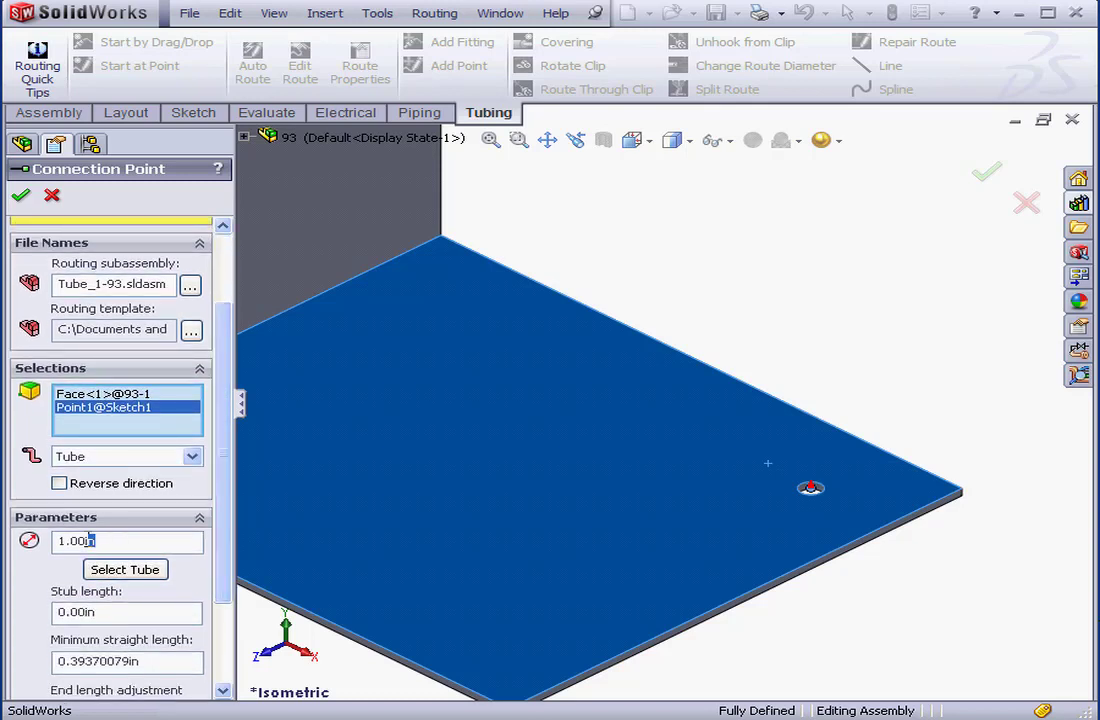
{"action": "double_click", "coordinate": [74, 541]}
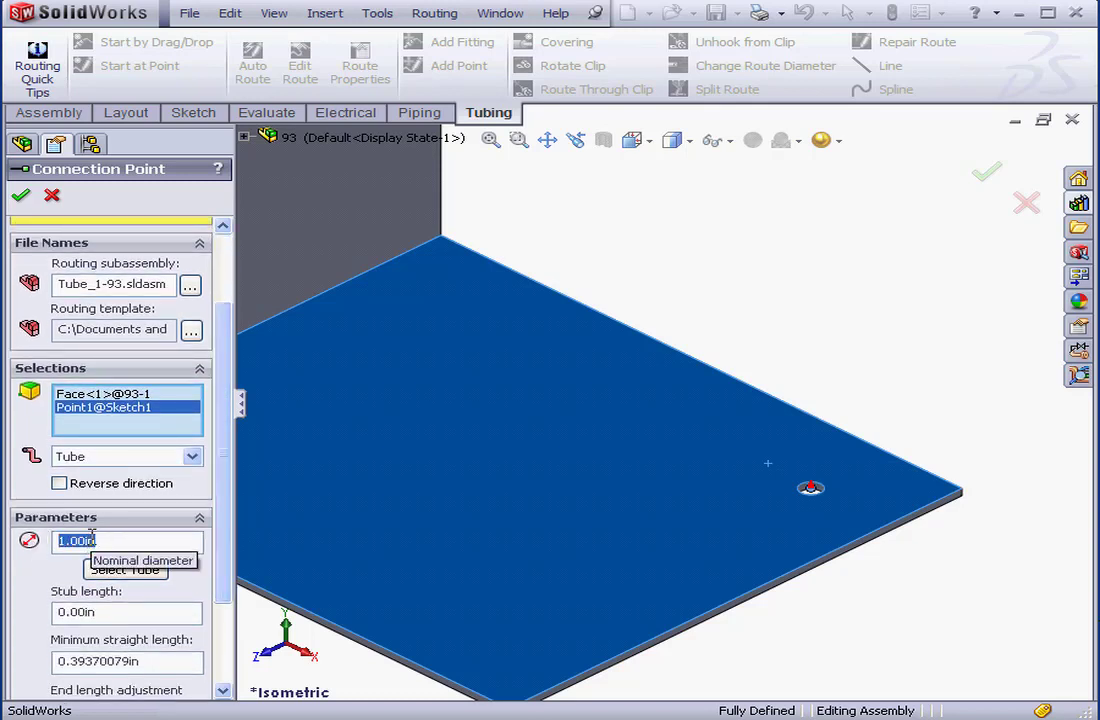
{"action": "left_click_drag", "start_coordinate": [223, 555], "coordinate": [225, 650]}
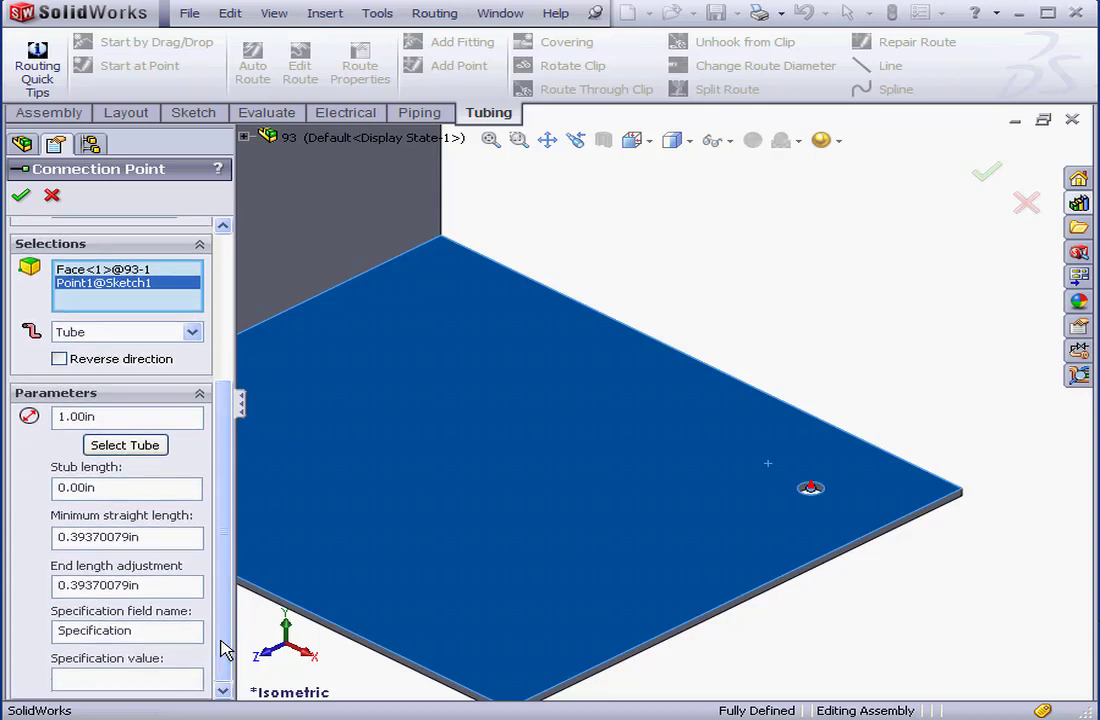
{"action": "left_click", "coordinate": [122, 487]}
{"action": "type", "text": "1"}
{"action": "left_click_drag", "start_coordinate": [150, 538], "coordinate": [18, 541]}
{"action": "type", "text": "0"}
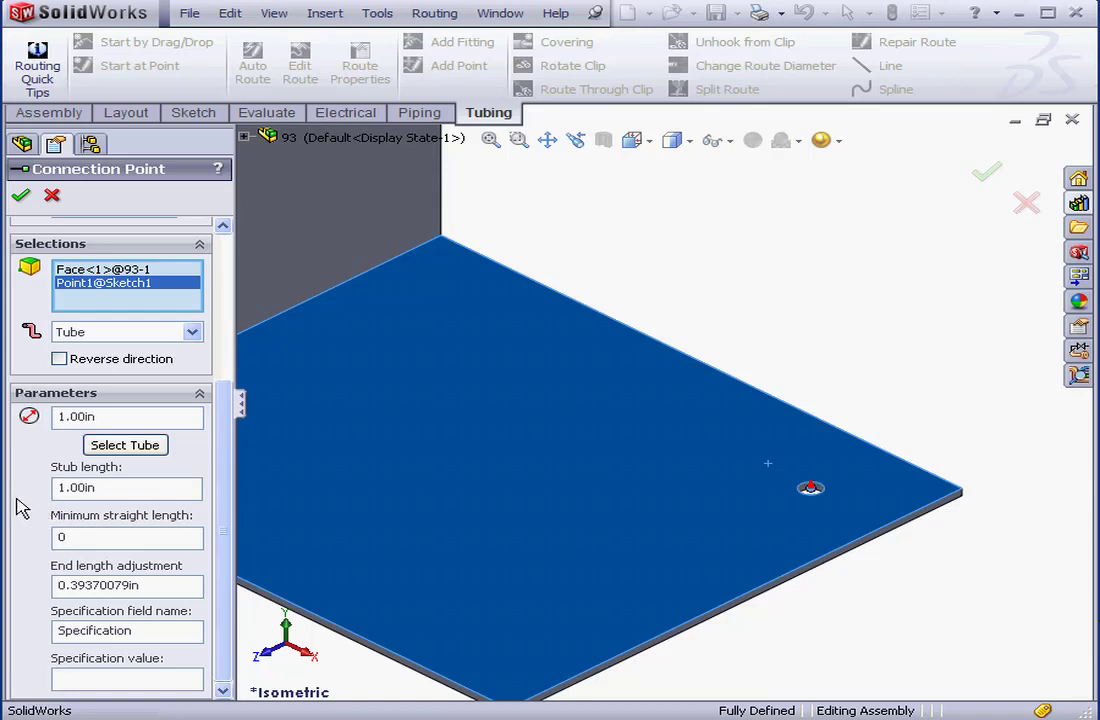
{"action": "double_click", "coordinate": [149, 584]}
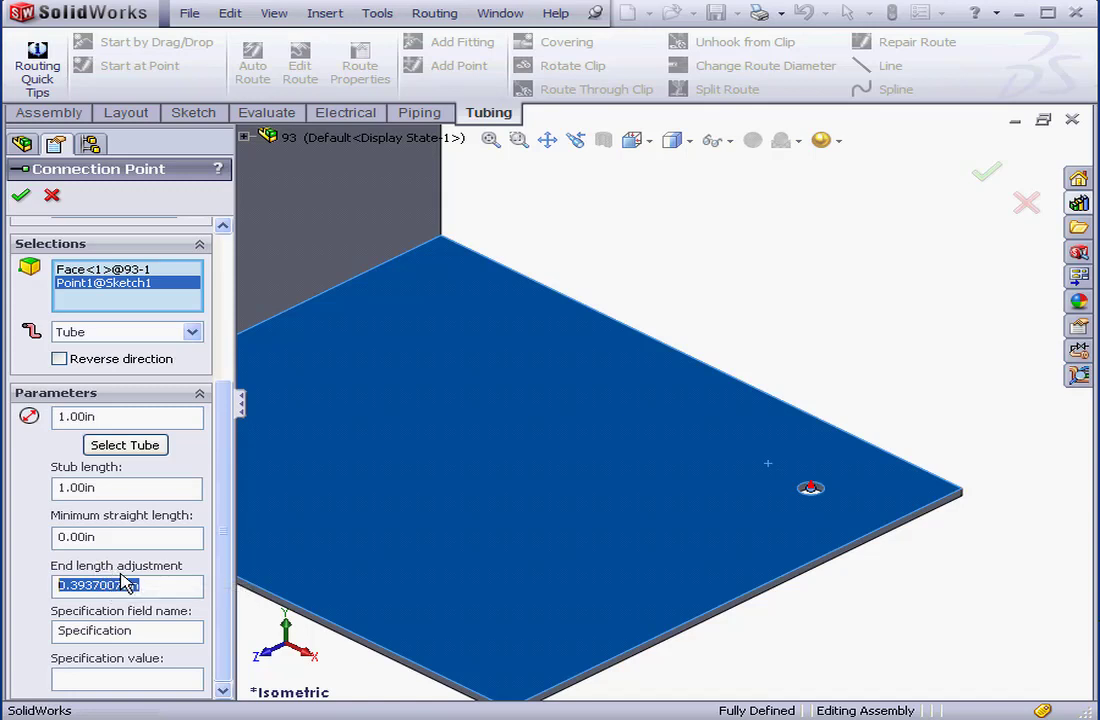
{"action": "type", "text": "5"}
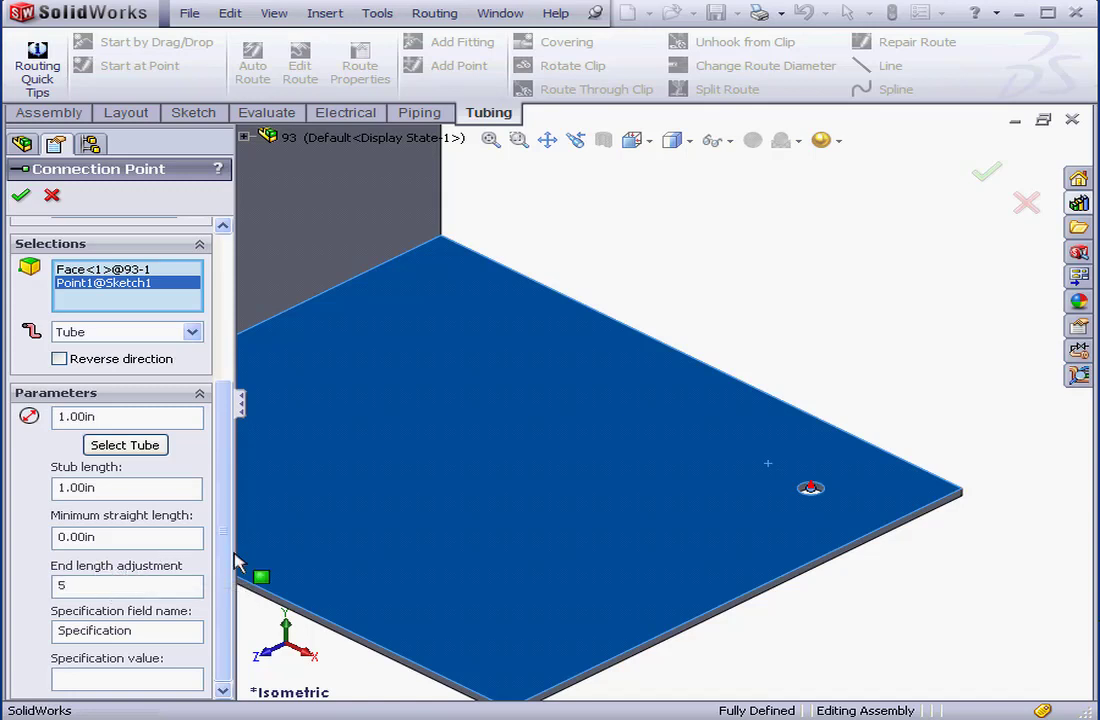
{"action": "left_click", "coordinate": [21, 195]}
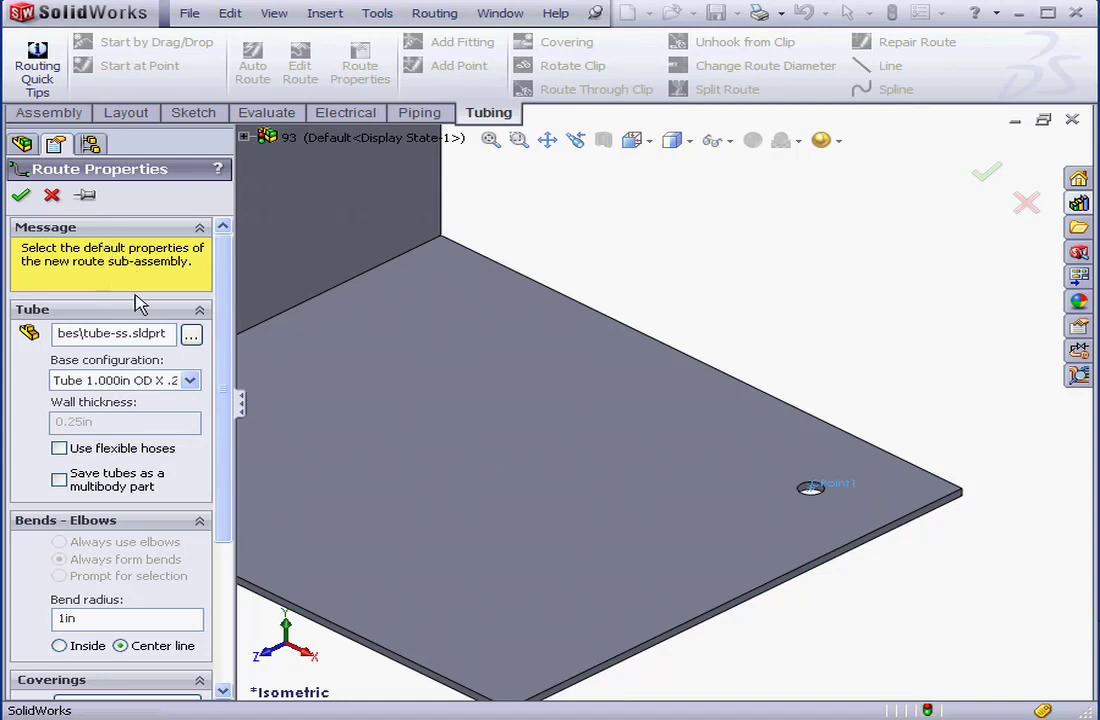
- Set the route properties to the Tube 1.000in OD X .250in Wall base configuration and a 2 in bend radius
{"action": "left_click", "coordinate": [191, 383]}
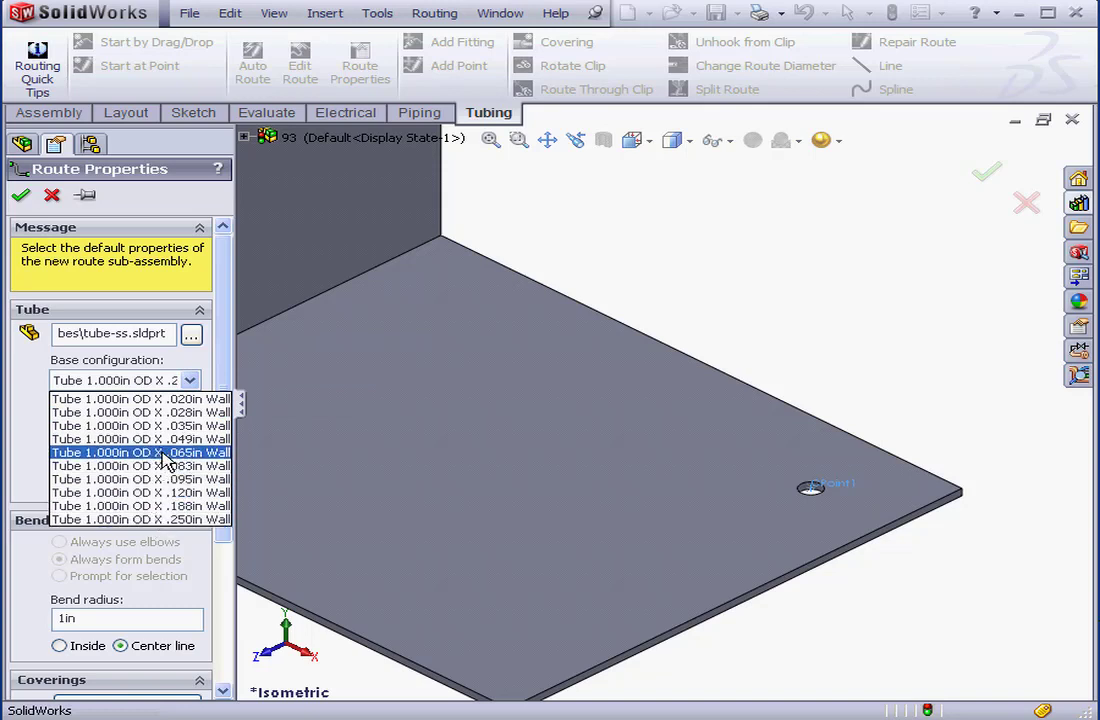
{"action": "left_click", "coordinate": [193, 520]}
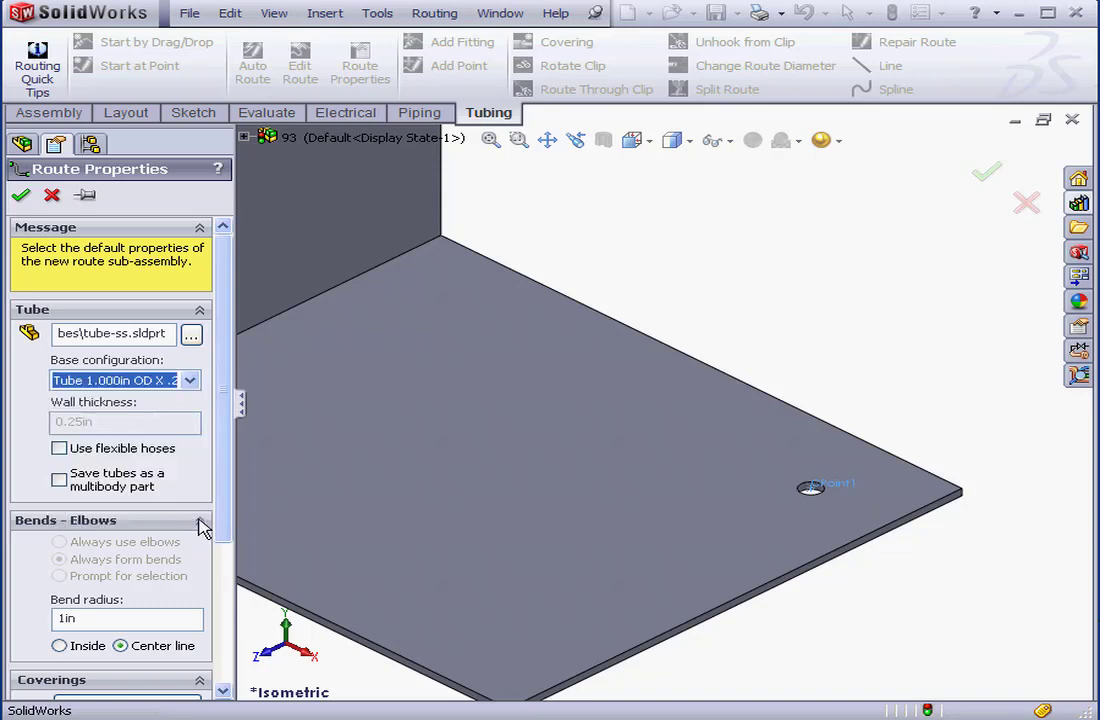
{"action": "left_click_drag", "start_coordinate": [96, 618], "coordinate": [50, 622]}
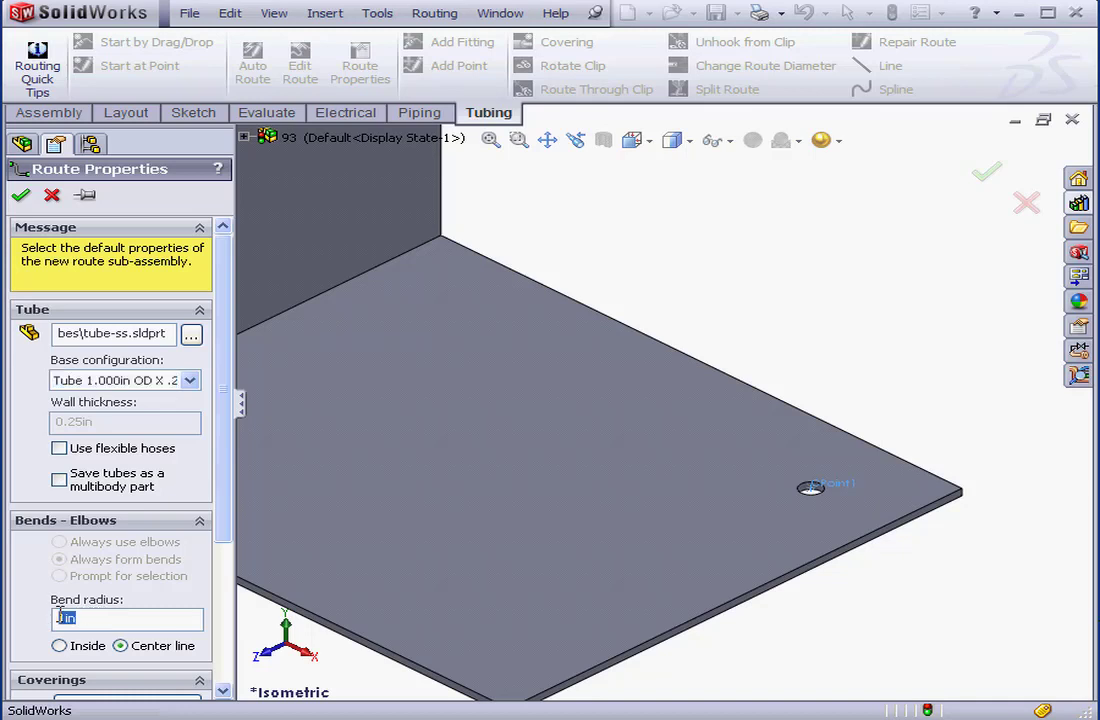
{"action": "type", "text": "2"}
{"action": "left_click", "coordinate": [21, 195]}
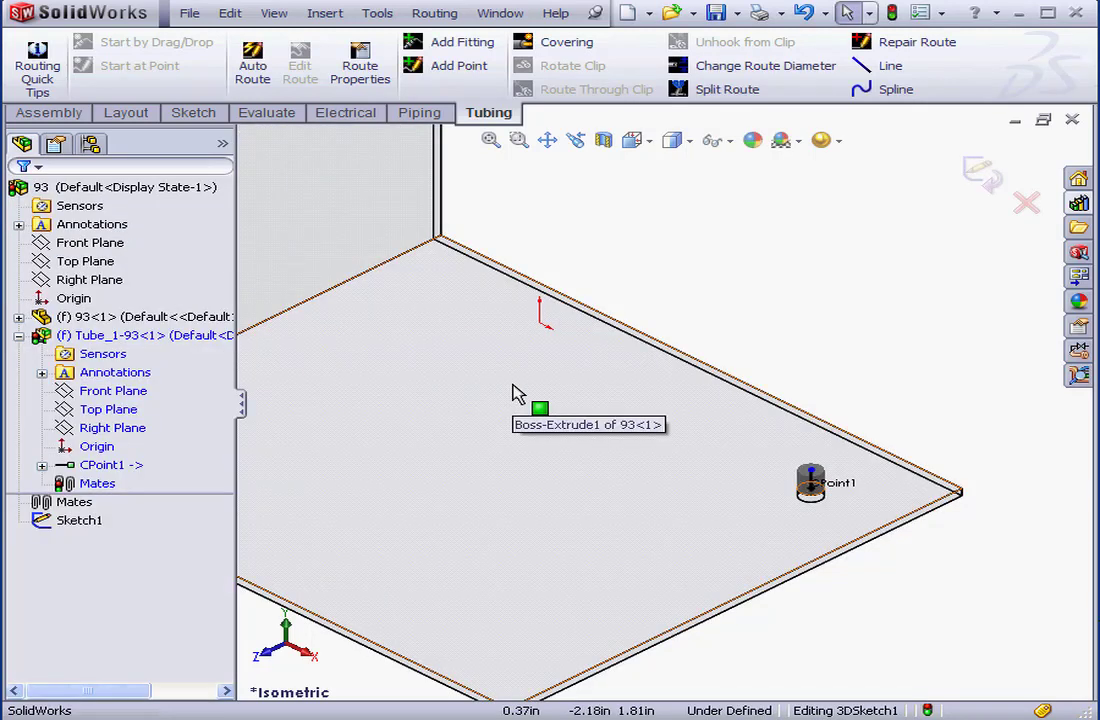
- Place one slip on tube flange-ss at the vertical plate's hole, using the Tube Flange 1-150 configuration
{"action": "left_click", "coordinate": [648, 142]}
{"action": "left_click", "coordinate": [694, 160]}
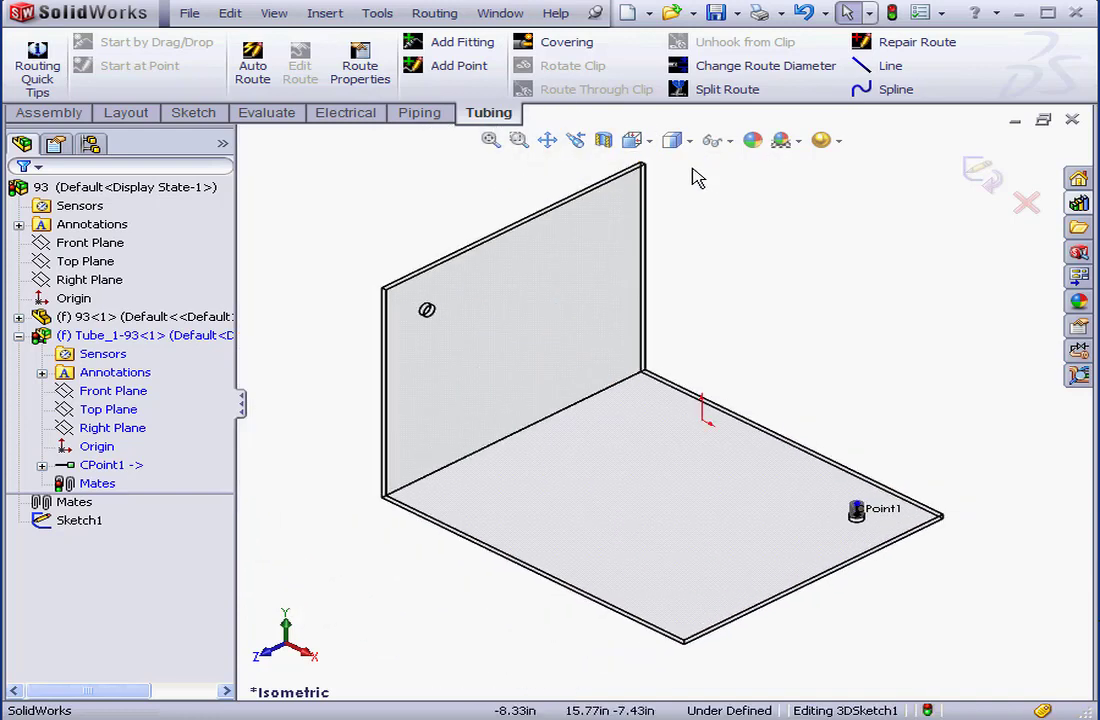
{"action": "left_click", "coordinate": [1085, 204]}
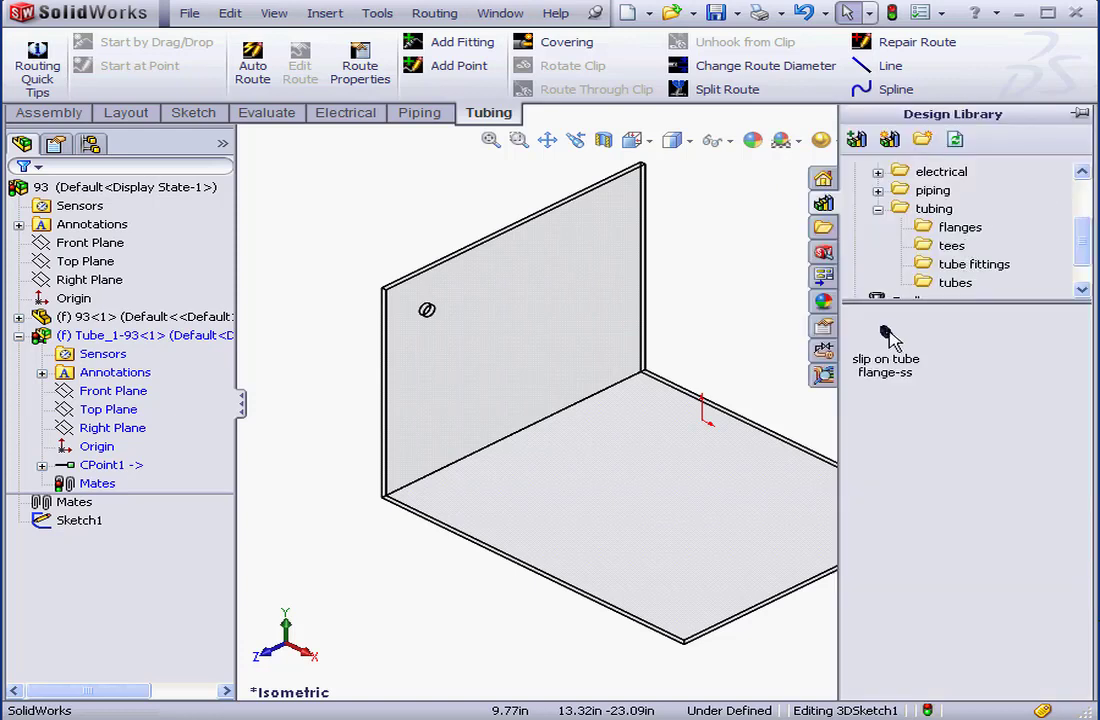
{"action": "left_click_drag", "start_coordinate": [888, 338], "coordinate": [443, 327]}
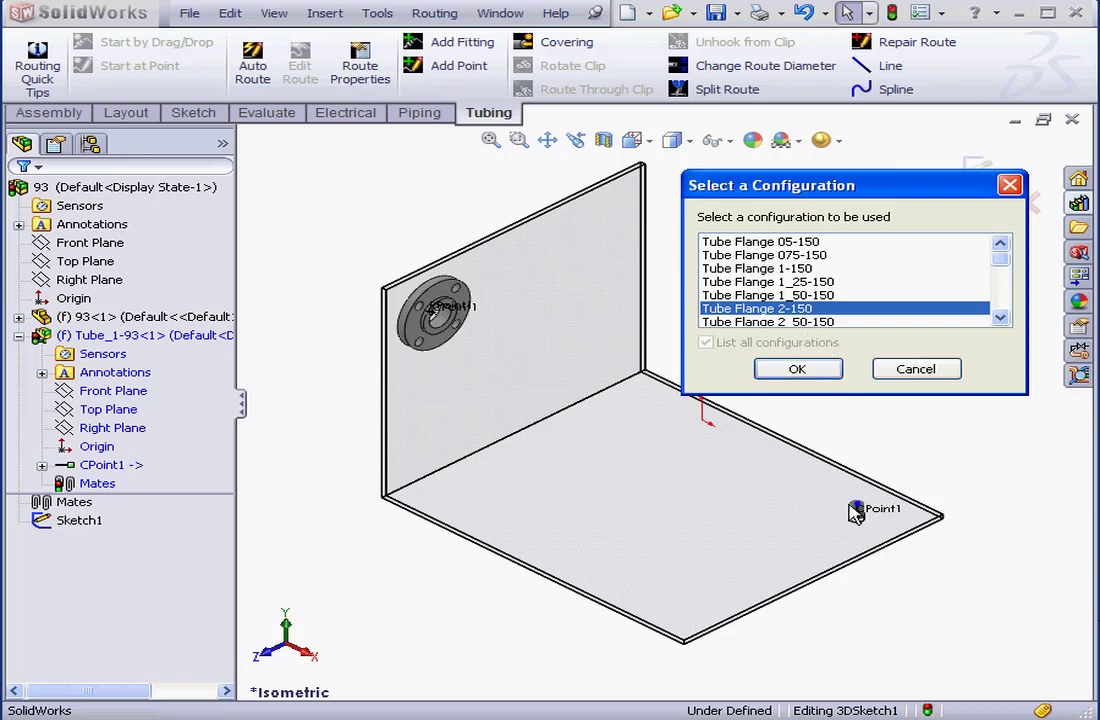
{"action": "left_click", "coordinate": [785, 268]}
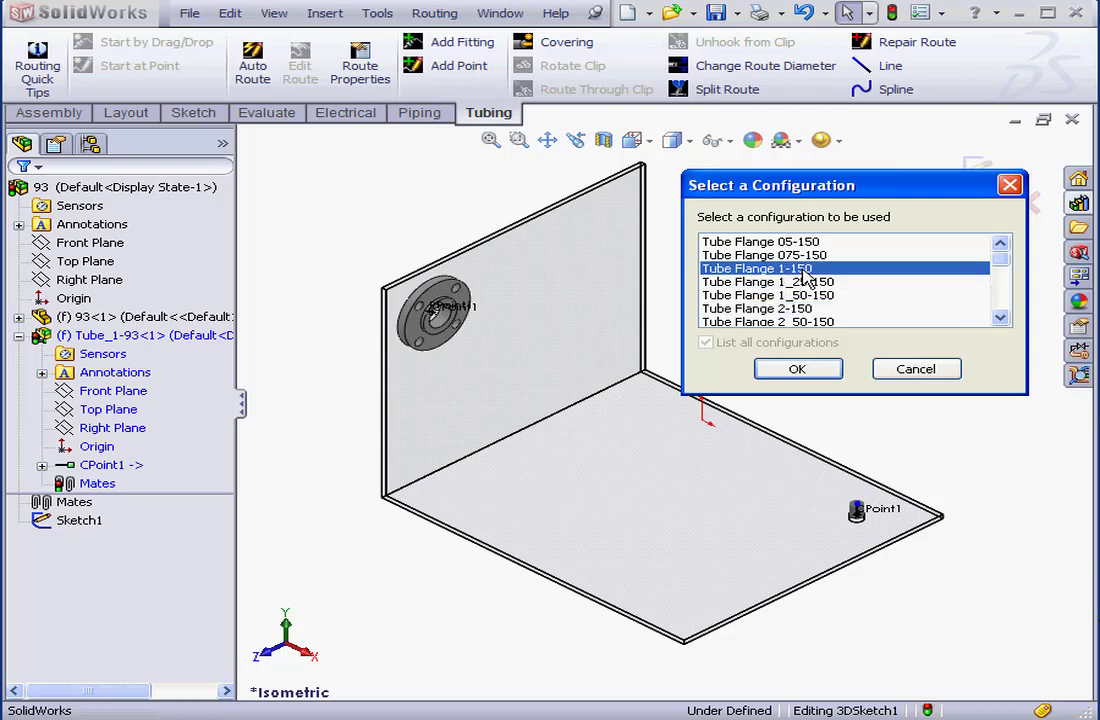
{"action": "left_click", "coordinate": [826, 370]}
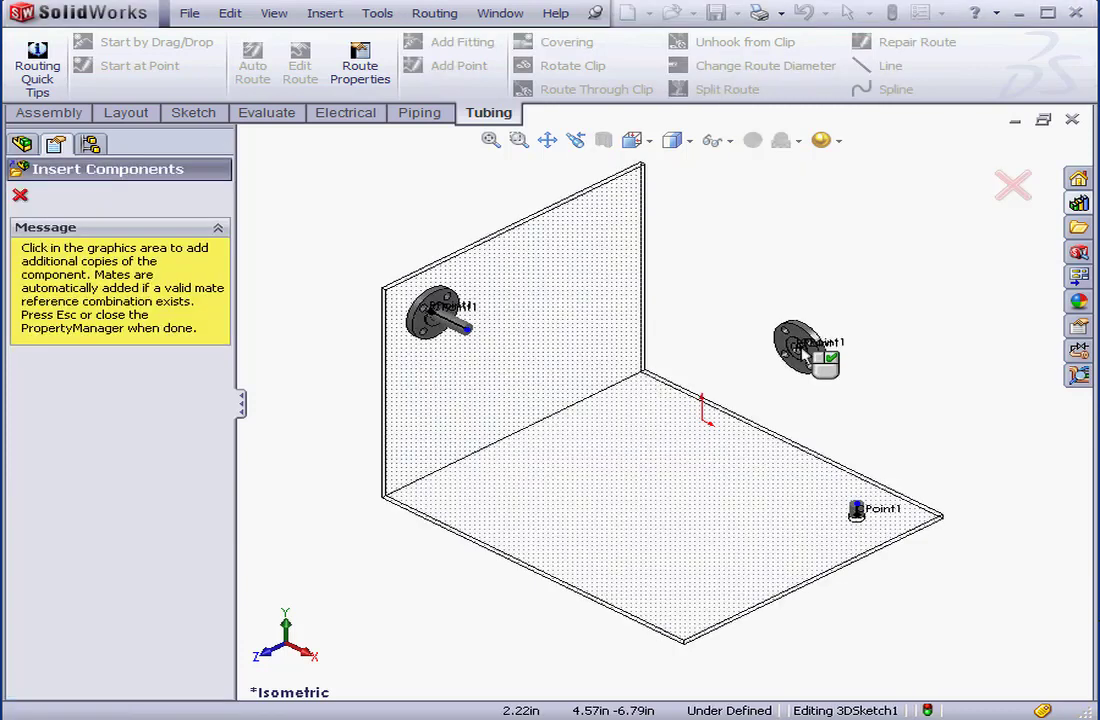
{"action": "left_click", "coordinate": [20, 195]}
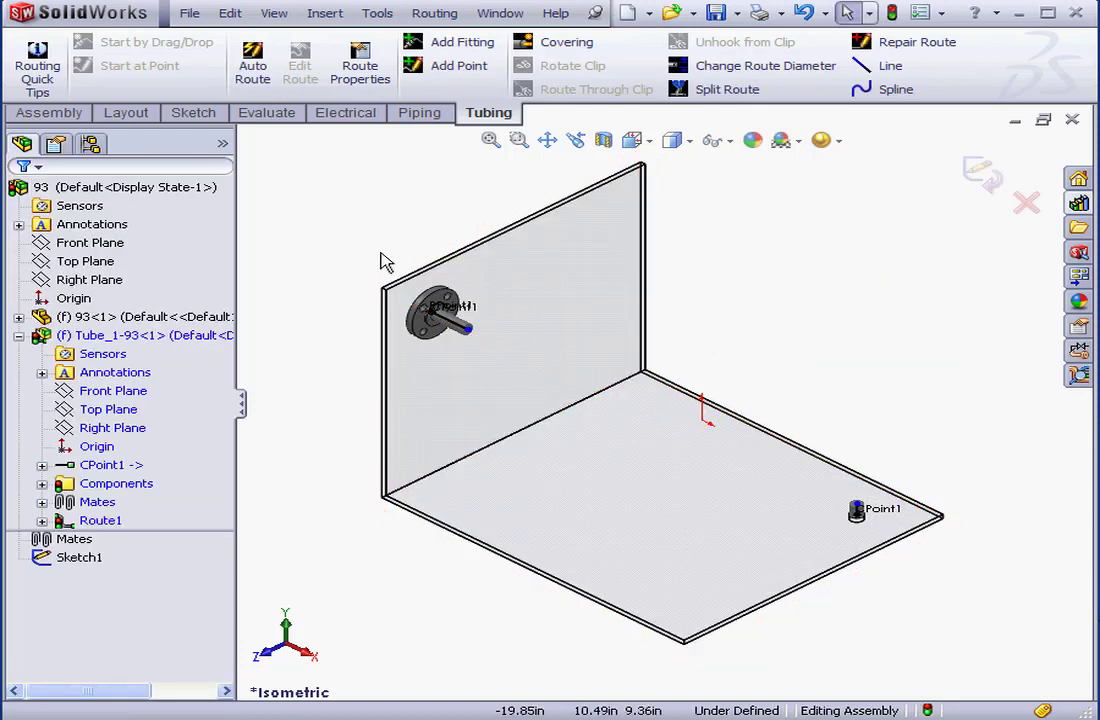
- Sketch a line joining the flange's stub to the stub at the horizontal plate's hole, and finish editing the route sketch and sub-assembly
{"action": "left_click", "coordinate": [210, 122]}
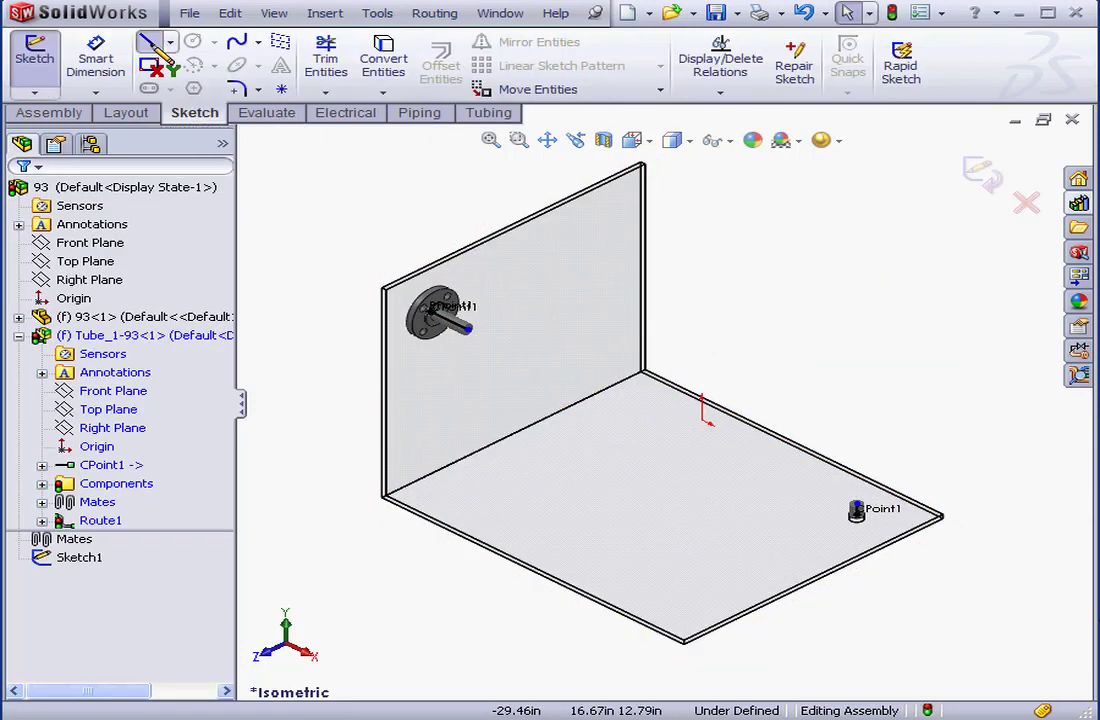
{"action": "left_click", "coordinate": [148, 42]}
{"action": "left_click", "coordinate": [450, 320]}
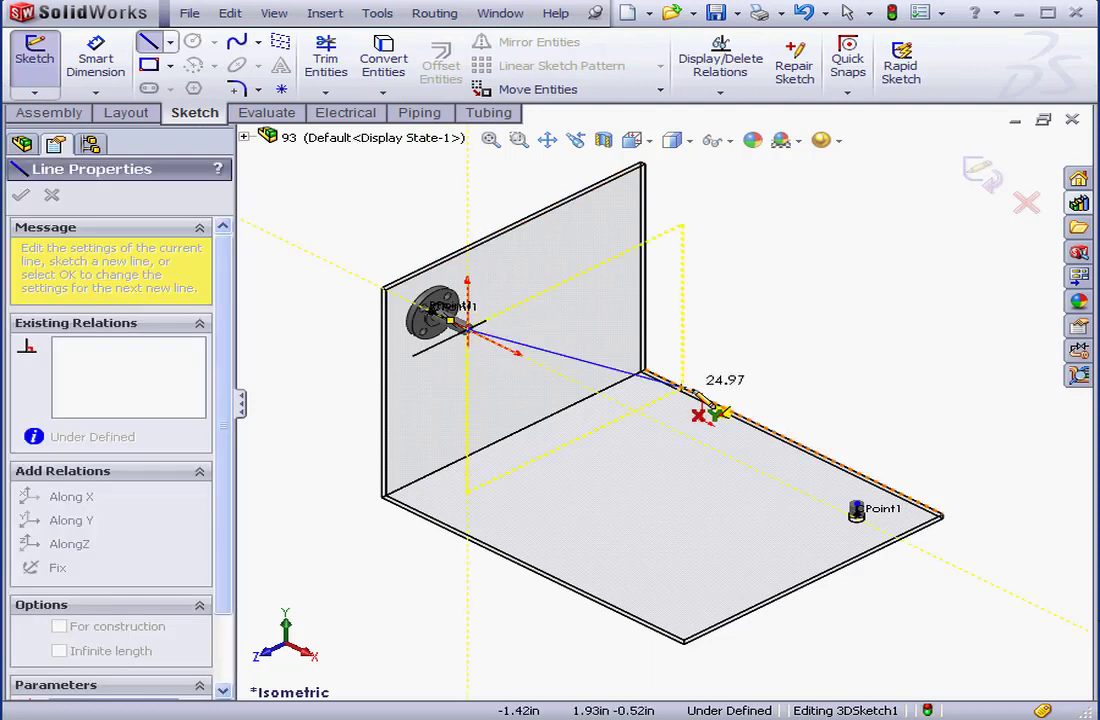
{"action": "left_click", "coordinate": [856, 510]}
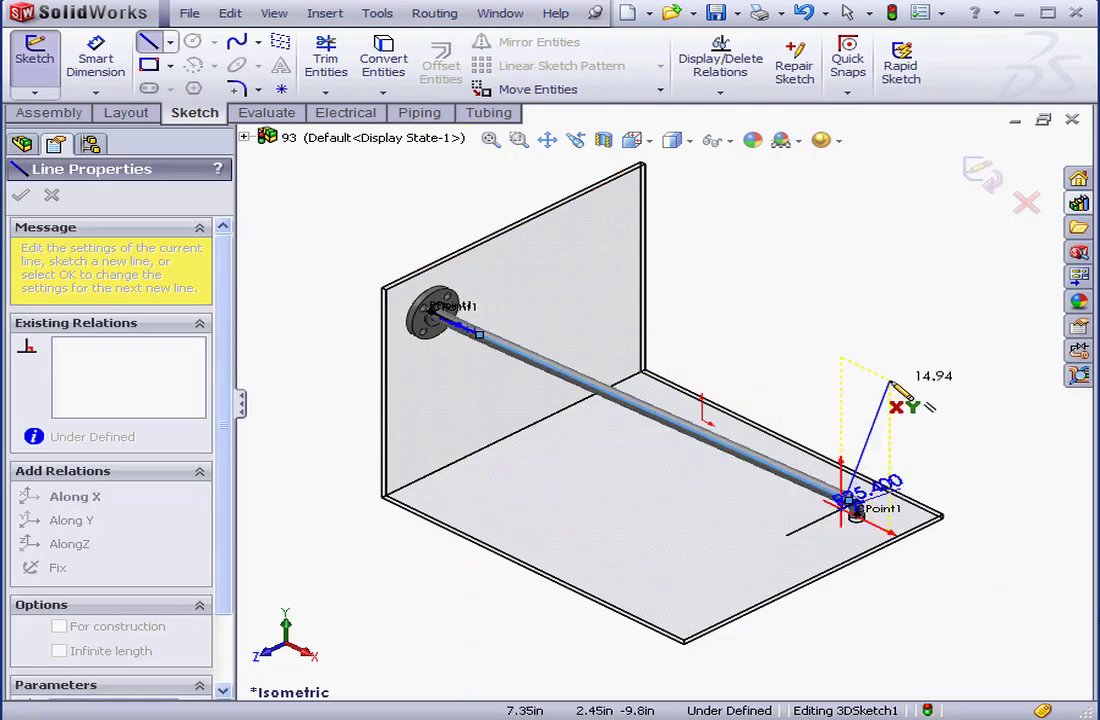
{"action": "left_click", "coordinate": [991, 187]}
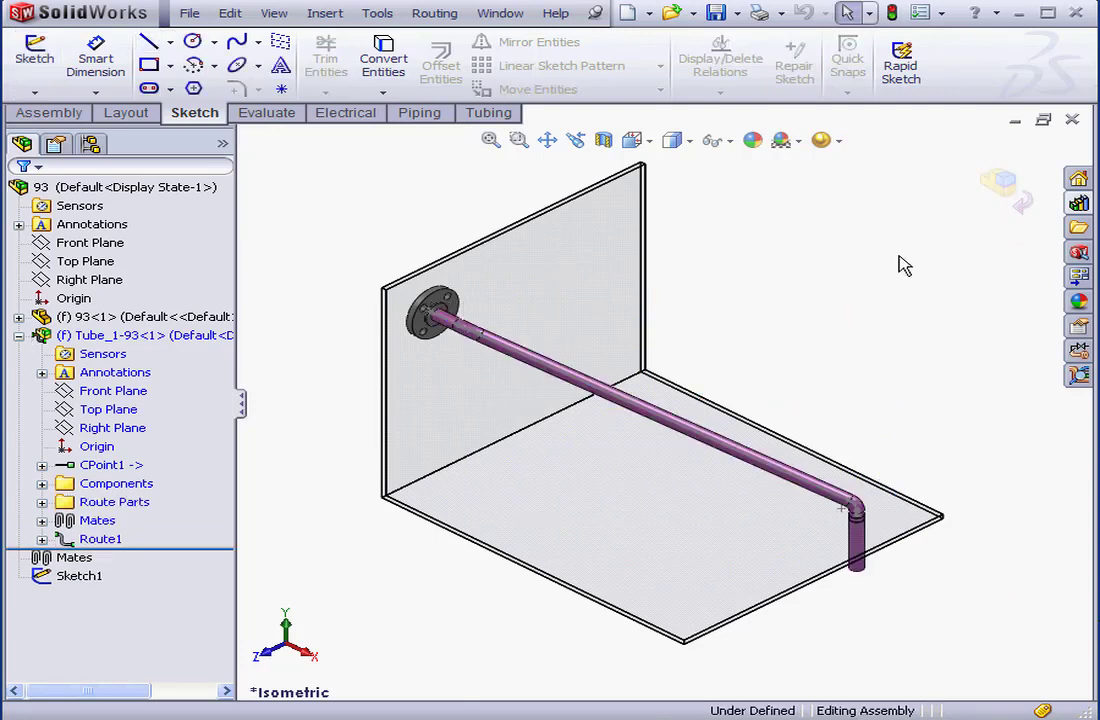
{"action": "left_click", "coordinate": [1003, 183]}
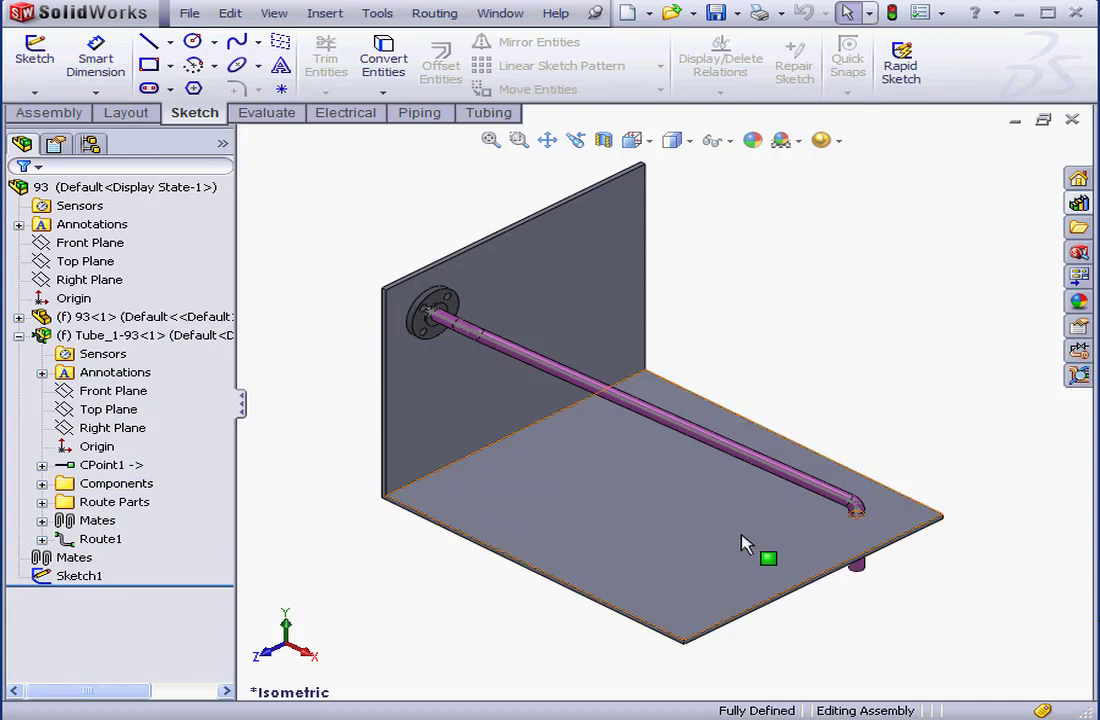
{"action": "middle_click_drag", "start_coordinate": [744, 545], "coordinate": [748, 460]}
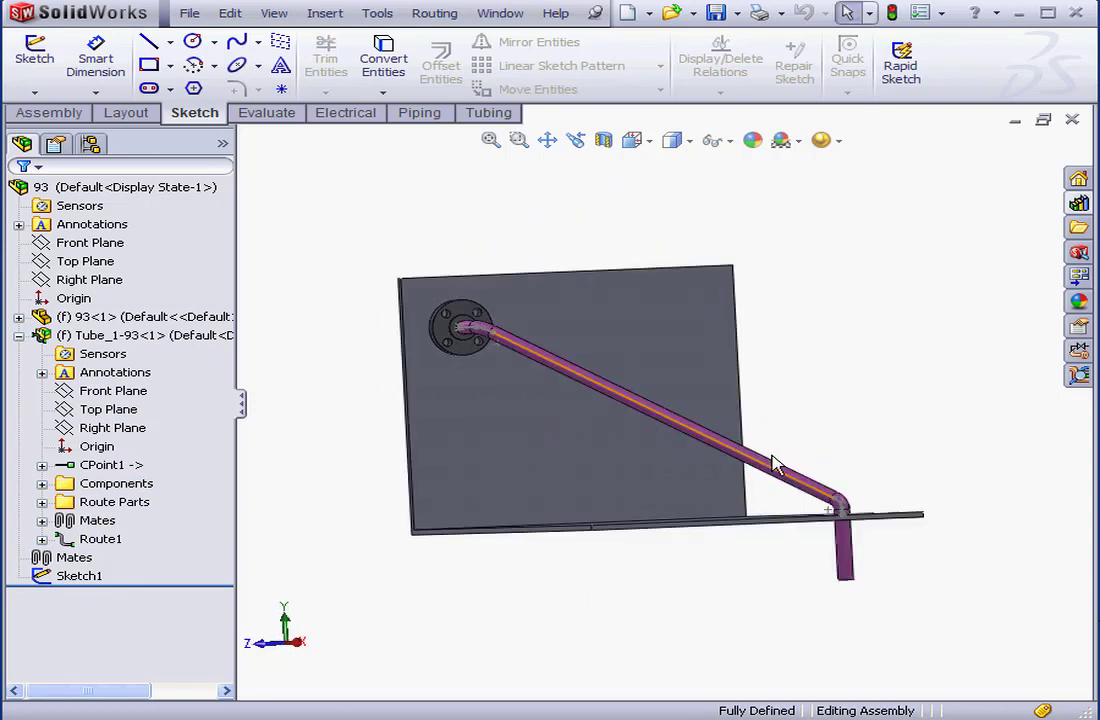